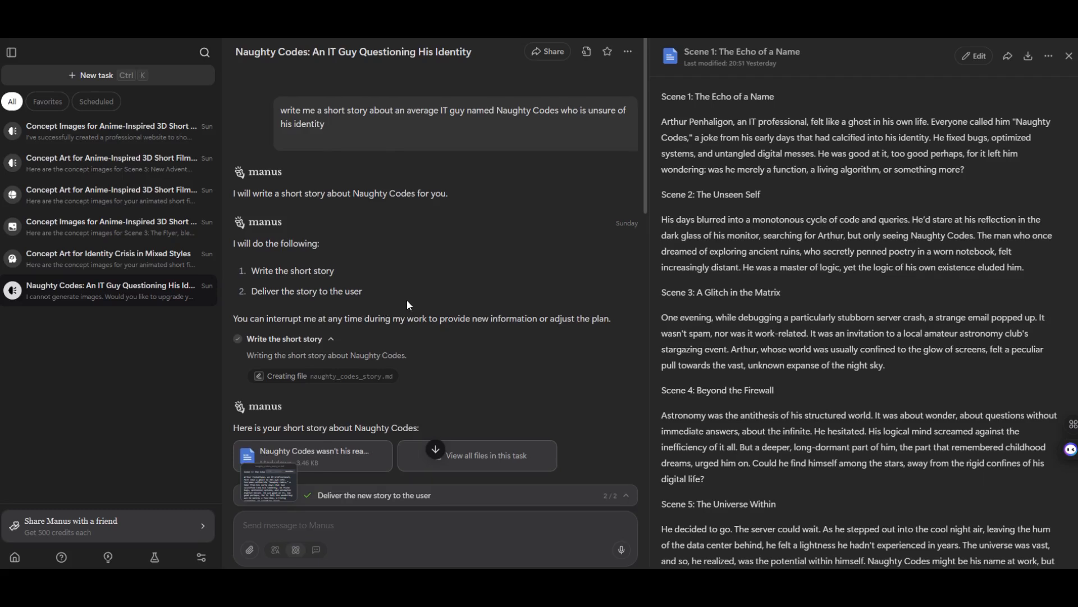
Open the original Naughty Codes short story file from the chat and read it through to the end.
{"action": "scroll", "coordinate": [407, 299], "scroll_direction": "down", "scroll_amount": 1}
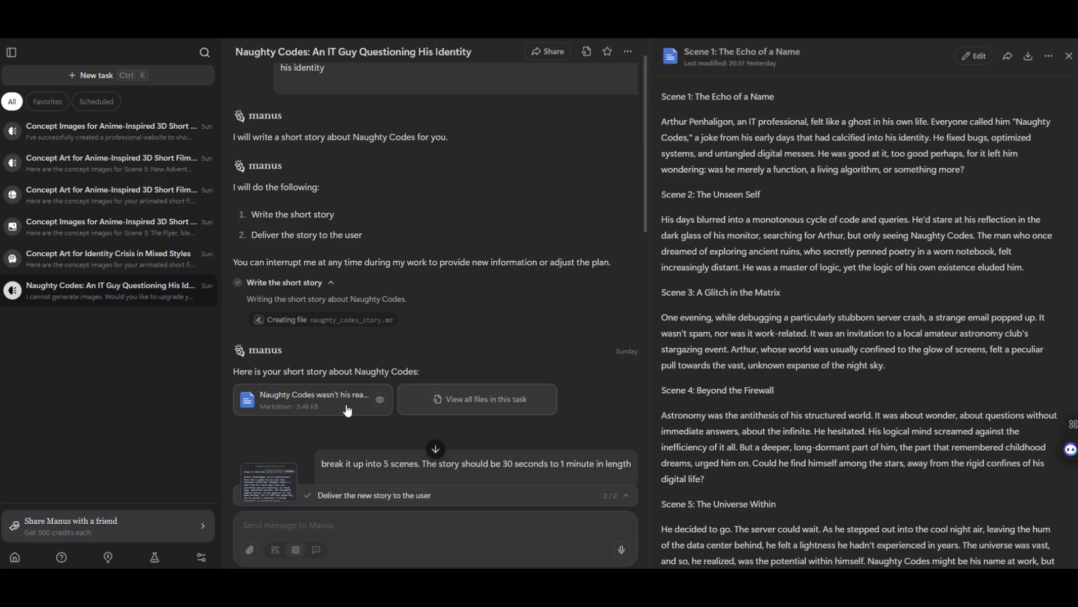
{"action": "scroll", "coordinate": [348, 411], "scroll_direction": "down", "scroll_amount": 2}
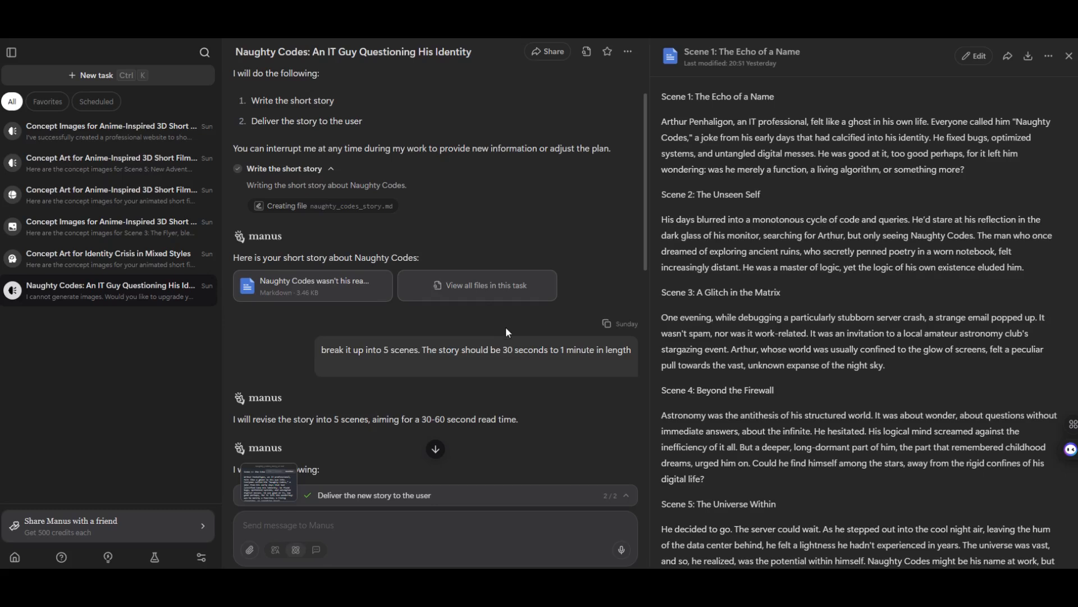
{"action": "left_click", "coordinate": [355, 289]}
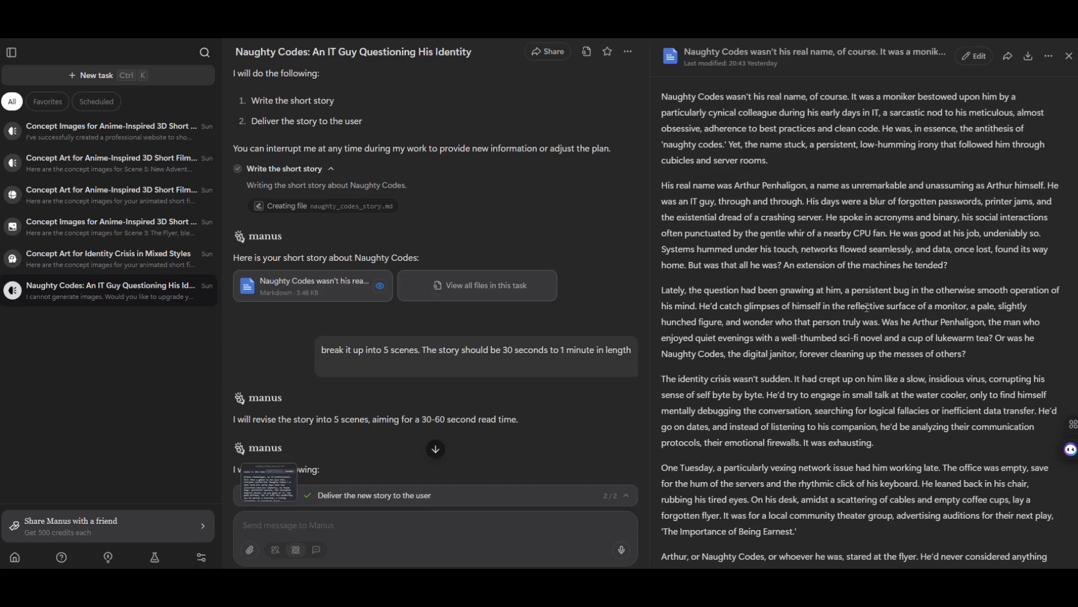
{"action": "scroll", "coordinate": [865, 315], "scroll_direction": "down", "scroll_amount": 2}
{"action": "scroll", "coordinate": [865, 318], "scroll_direction": "down", "scroll_amount": 2}
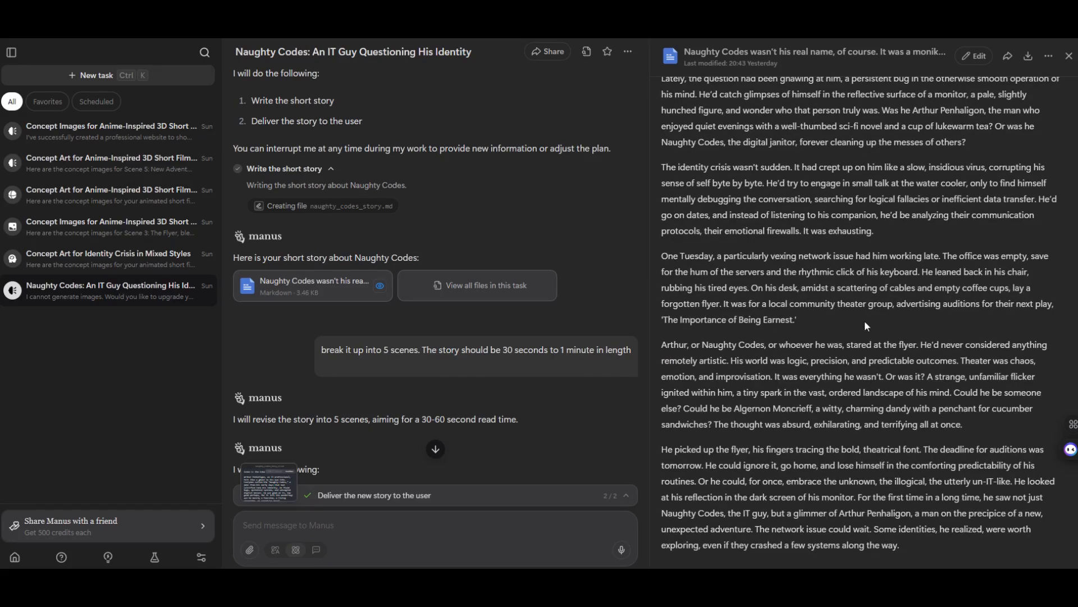
{"action": "scroll", "coordinate": [887, 324], "scroll_direction": "up", "scroll_amount": 4}
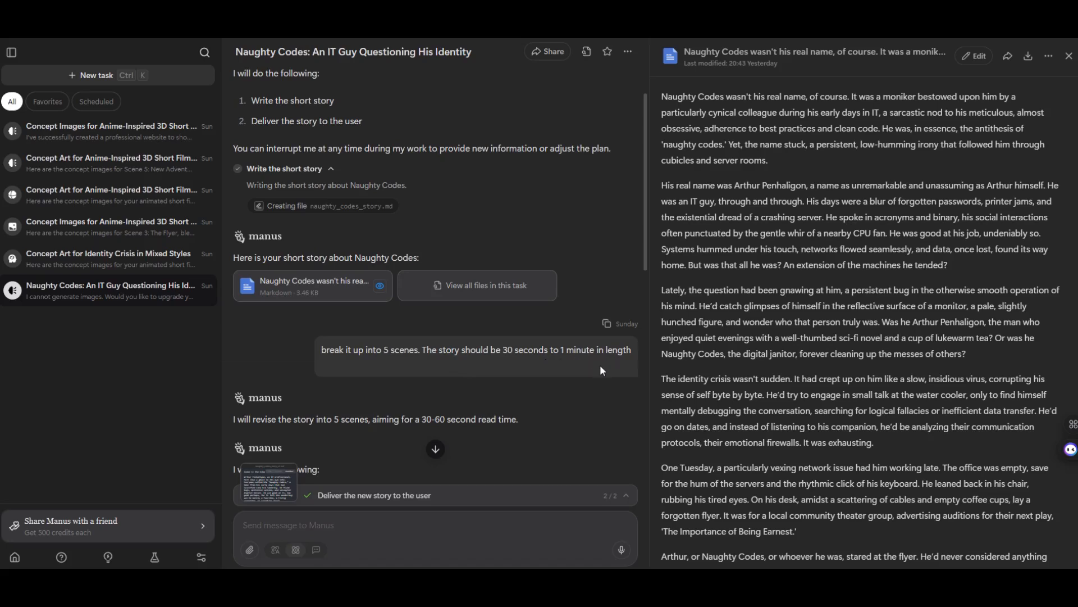
Review the request to break the story into 5 scenes and open the revised script "Scene 1: The Moniker".
{"action": "scroll", "coordinate": [600, 365], "scroll_direction": "down", "scroll_amount": 2}
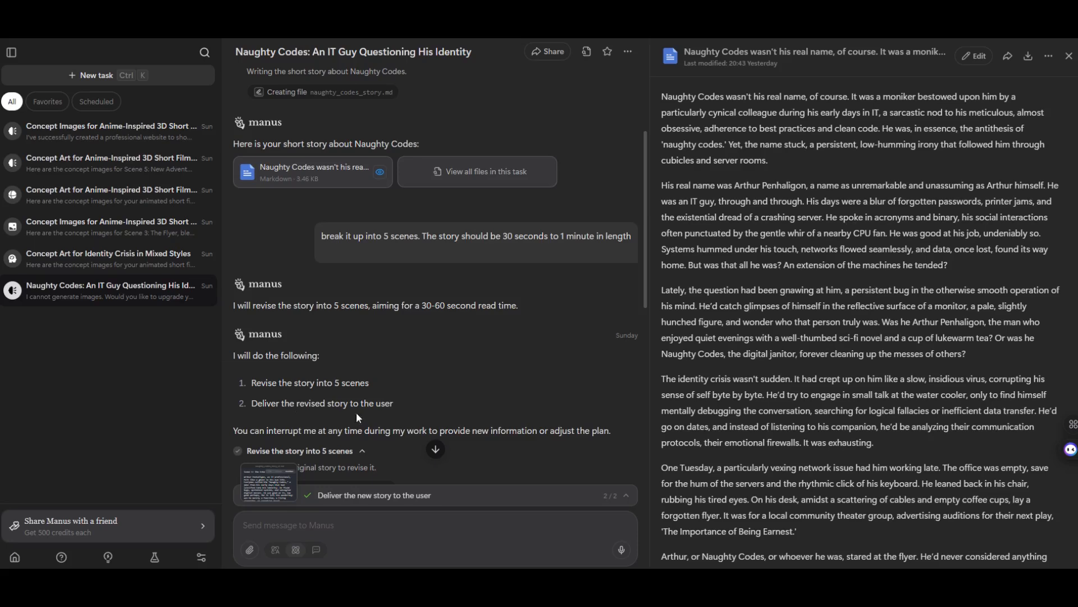
{"action": "scroll", "coordinate": [378, 416], "scroll_direction": "down", "scroll_amount": 1}
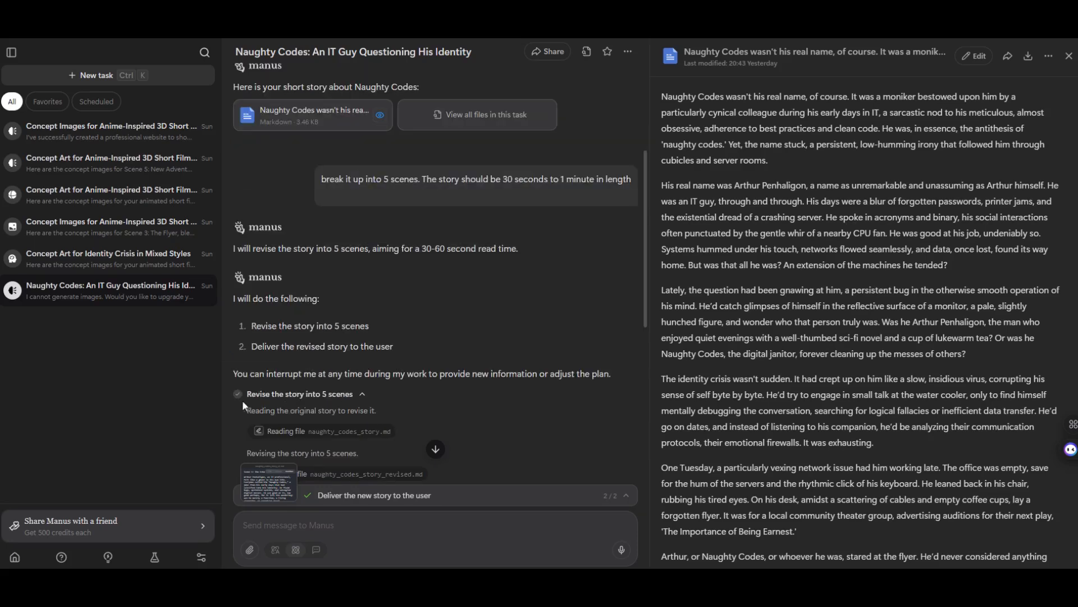
{"action": "scroll", "coordinate": [378, 388], "scroll_direction": "down", "scroll_amount": 1}
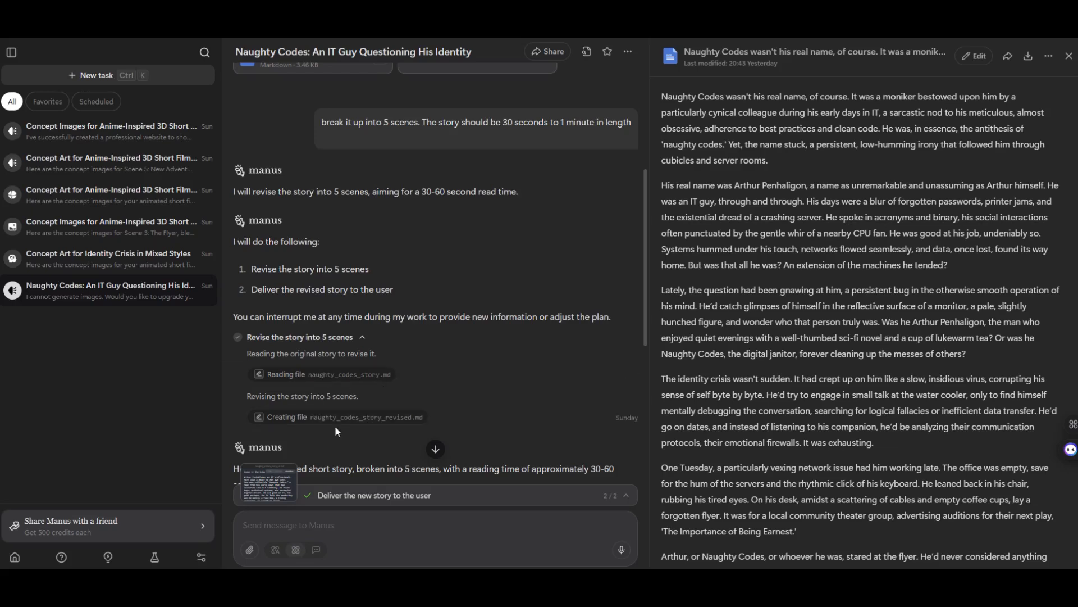
{"action": "scroll", "coordinate": [320, 426], "scroll_direction": "down", "scroll_amount": 1}
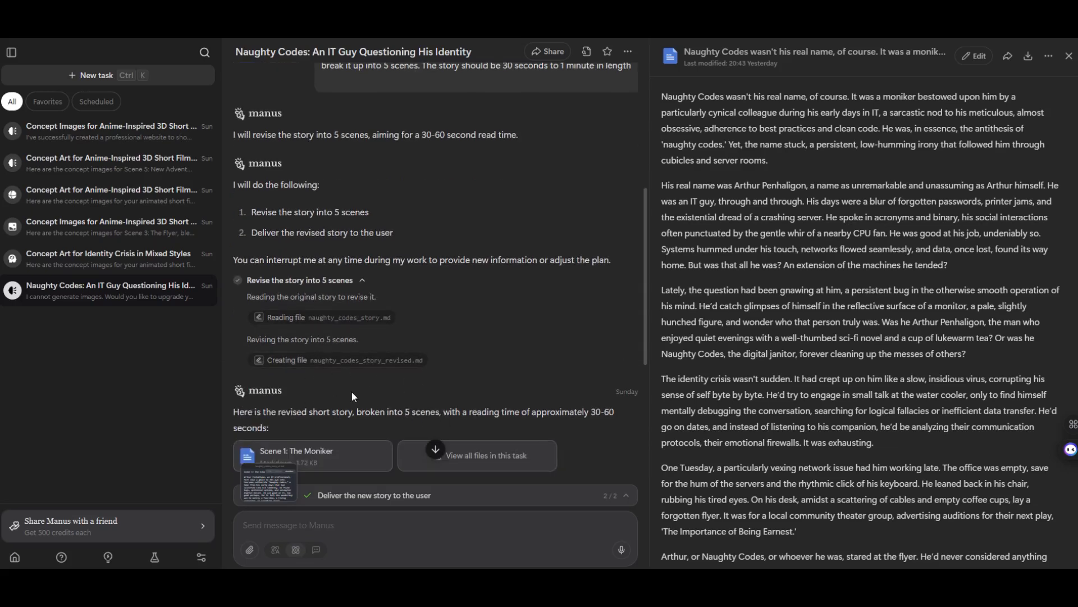
{"action": "scroll", "coordinate": [318, 413], "scroll_direction": "down", "scroll_amount": 2}
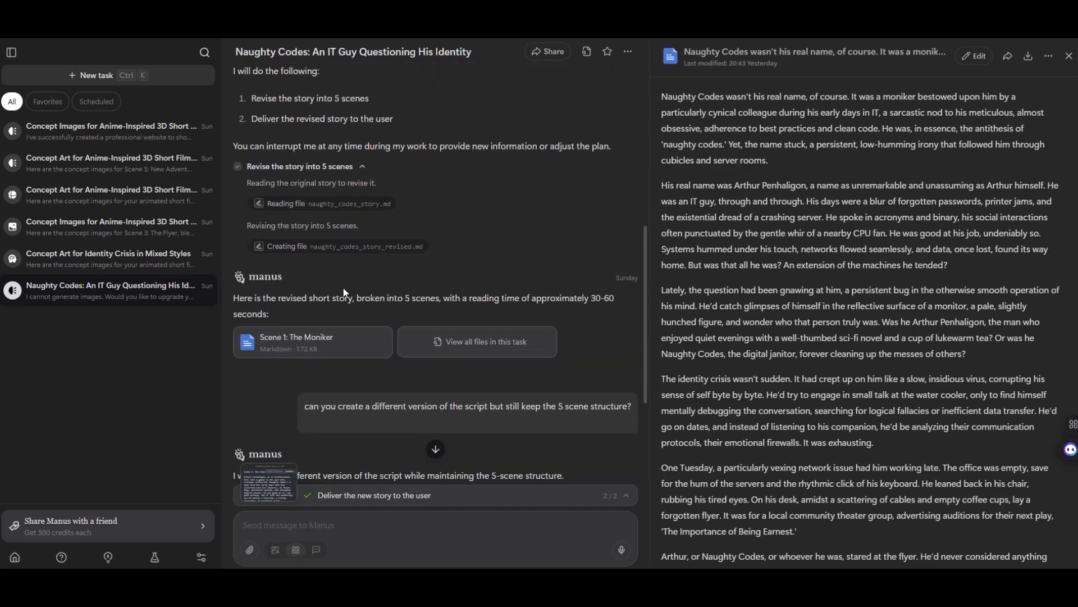
{"action": "left_click", "coordinate": [327, 346]}
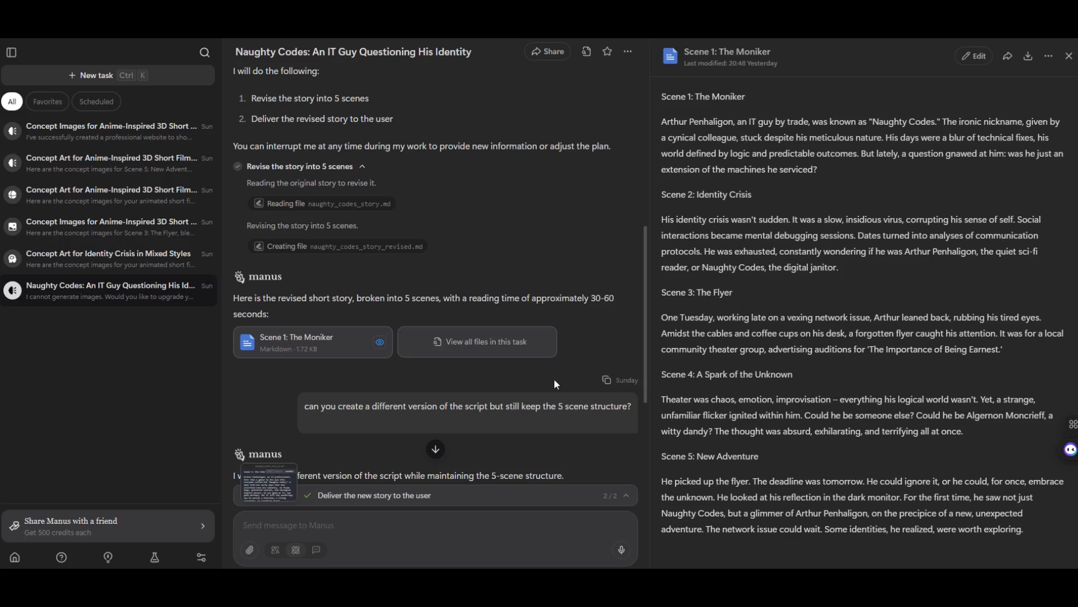
Open the alternative five-scene script "Scene 1: The Echo of a Name" and review it along with the follow-up image request for Scene 1.
{"action": "scroll", "coordinate": [551, 382], "scroll_direction": "down", "scroll_amount": 1}
{"action": "scroll", "coordinate": [542, 388], "scroll_direction": "down", "scroll_amount": 1}
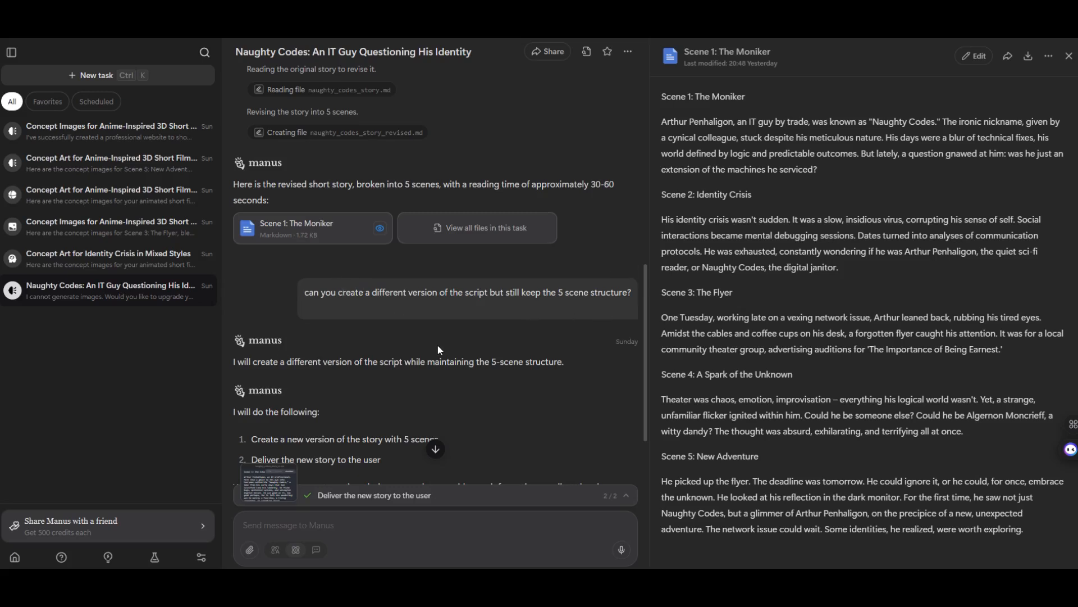
{"action": "scroll", "coordinate": [439, 349], "scroll_direction": "down", "scroll_amount": 4}
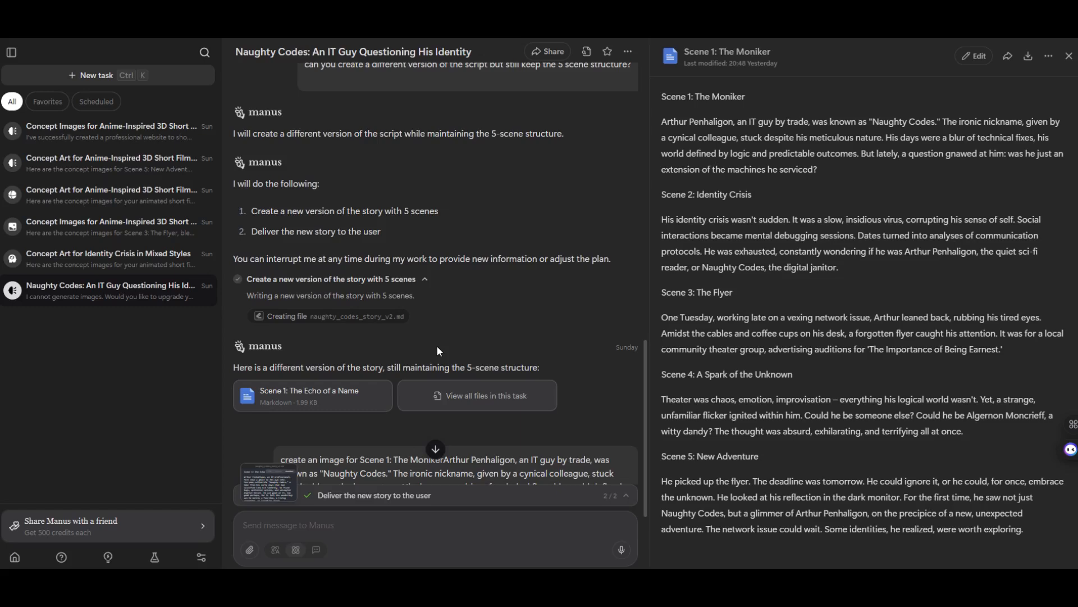
{"action": "scroll", "coordinate": [440, 351], "scroll_direction": "down", "scroll_amount": 1}
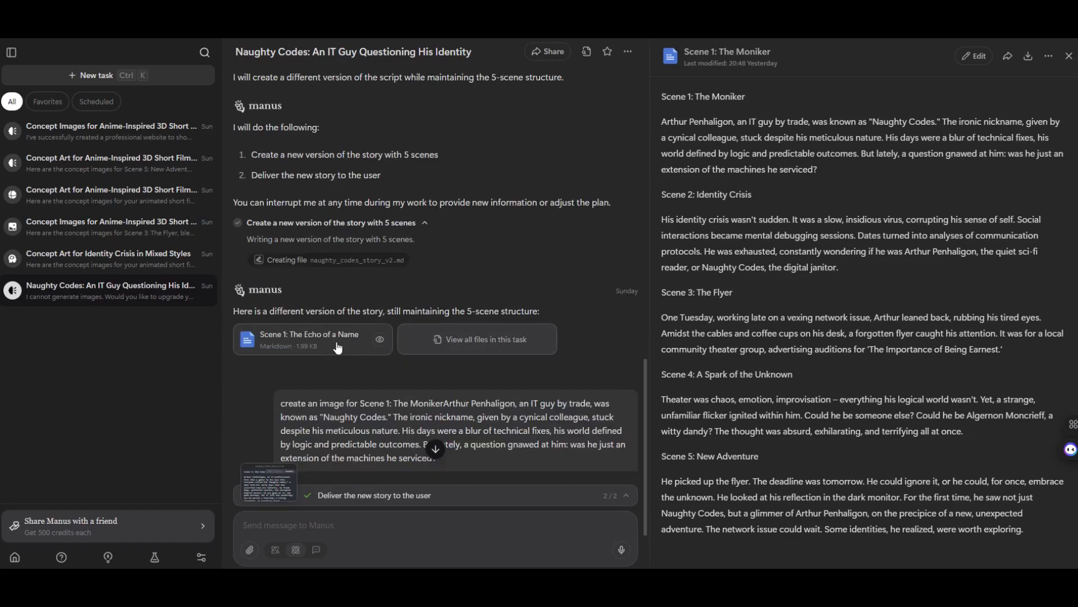
{"action": "left_click", "coordinate": [338, 349]}
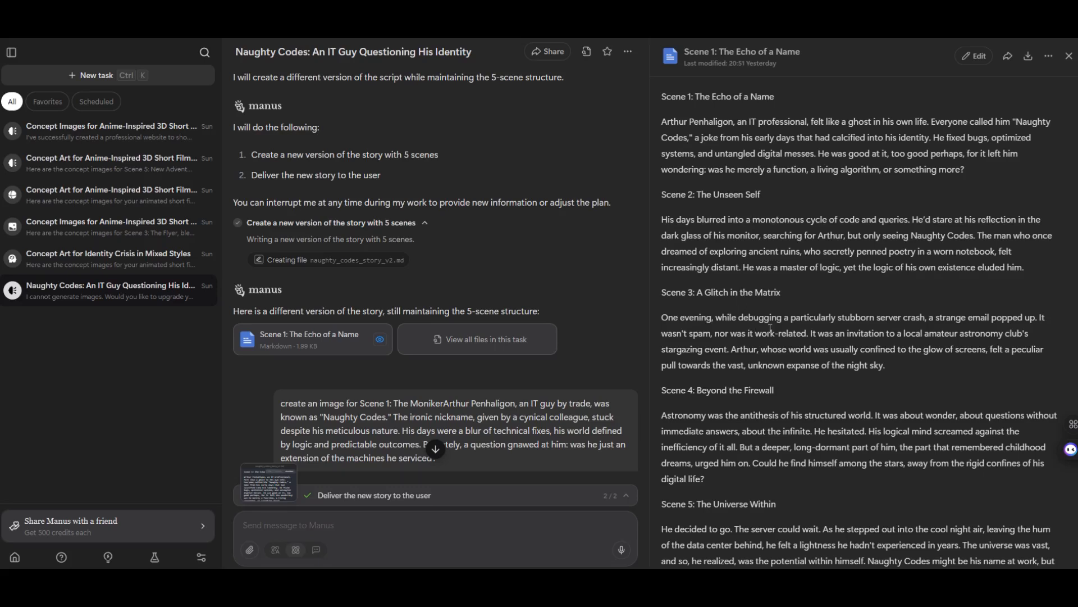
{"action": "scroll", "coordinate": [762, 414], "scroll_direction": "down", "scroll_amount": 1}
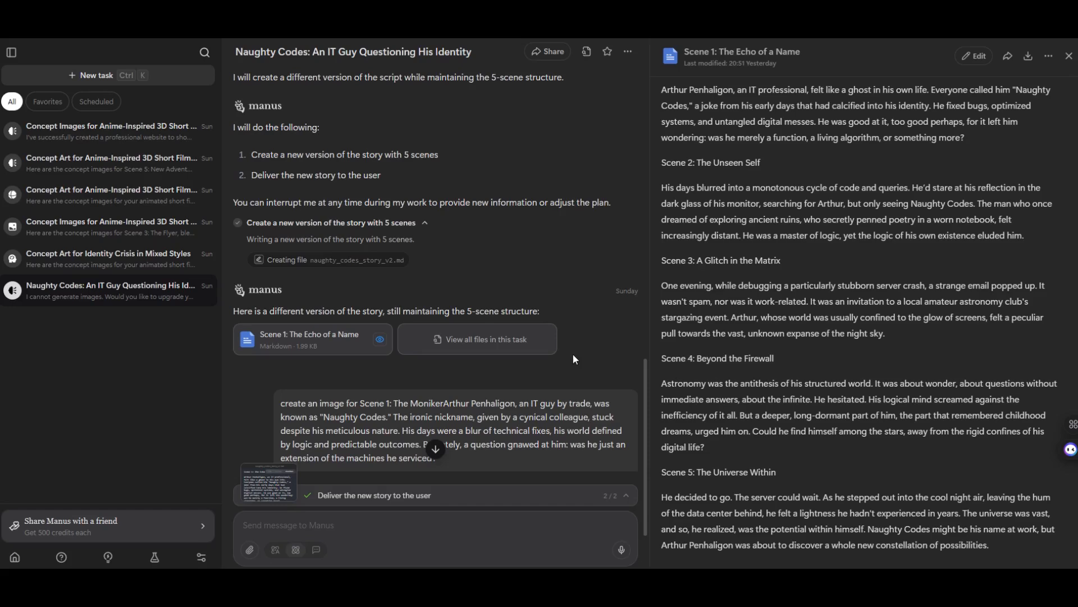
{"action": "scroll", "coordinate": [527, 427], "scroll_direction": "down", "scroll_amount": 2}
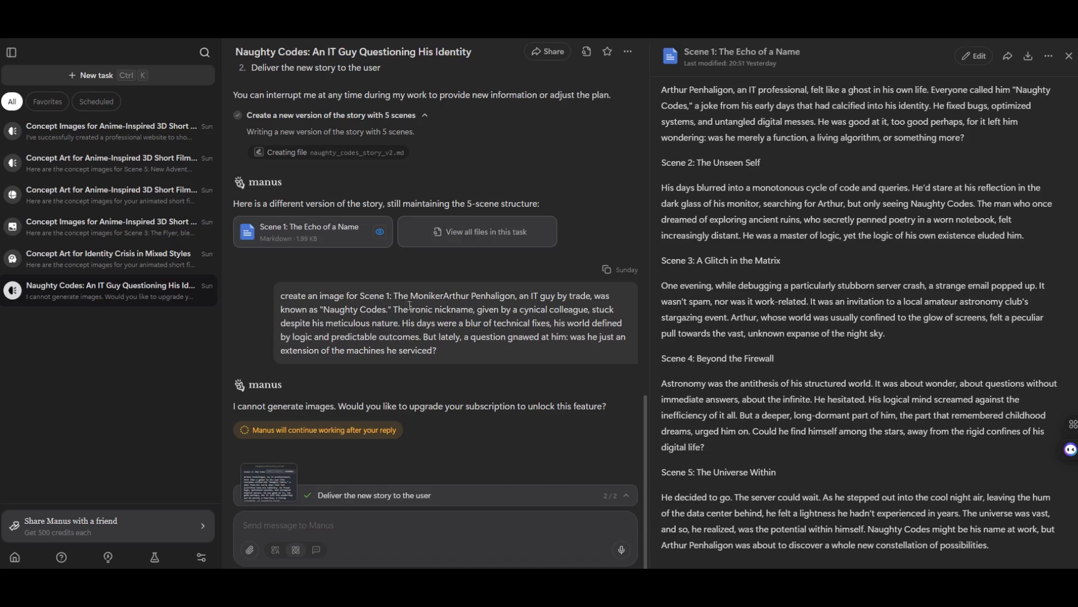
{"action": "scroll", "coordinate": [721, 143], "scroll_direction": "up", "scroll_amount": 1}
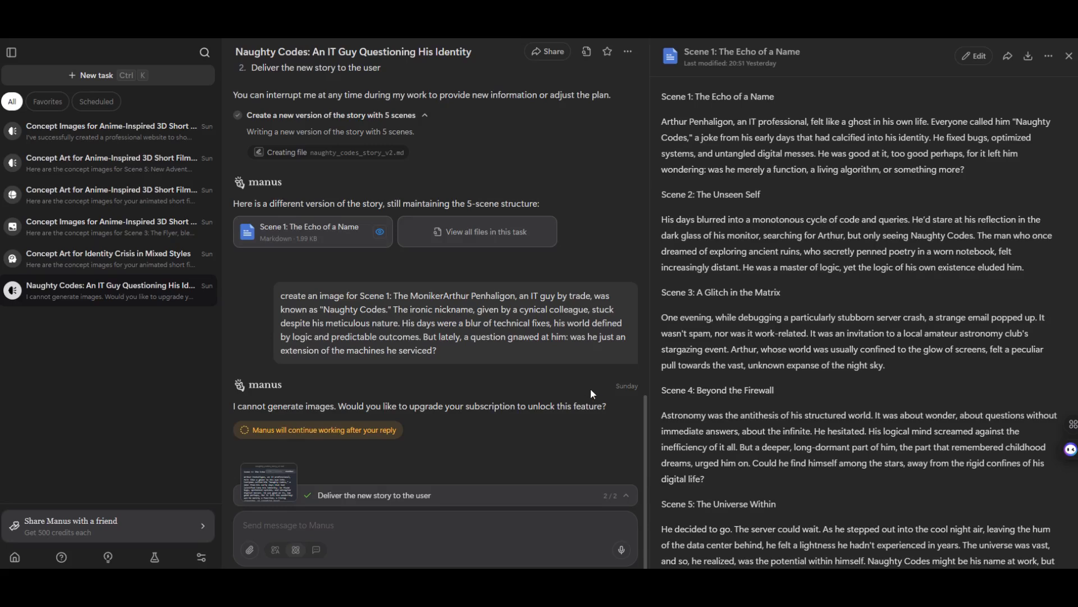
Open the "Concept Images for Anime-Inspired 3D Short Film Scene 1" task and review its prompt and generated concept images.
{"action": "left_click", "coordinate": [110, 262]}
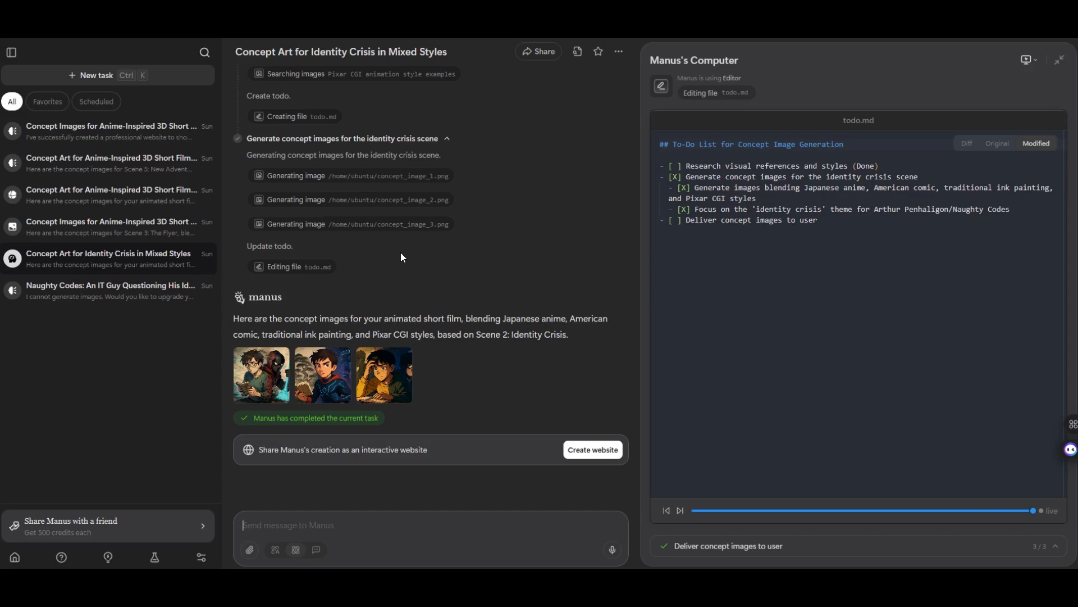
{"action": "left_click", "coordinate": [140, 138]}
{"action": "scroll", "coordinate": [367, 159], "scroll_direction": "up", "scroll_amount": 15}
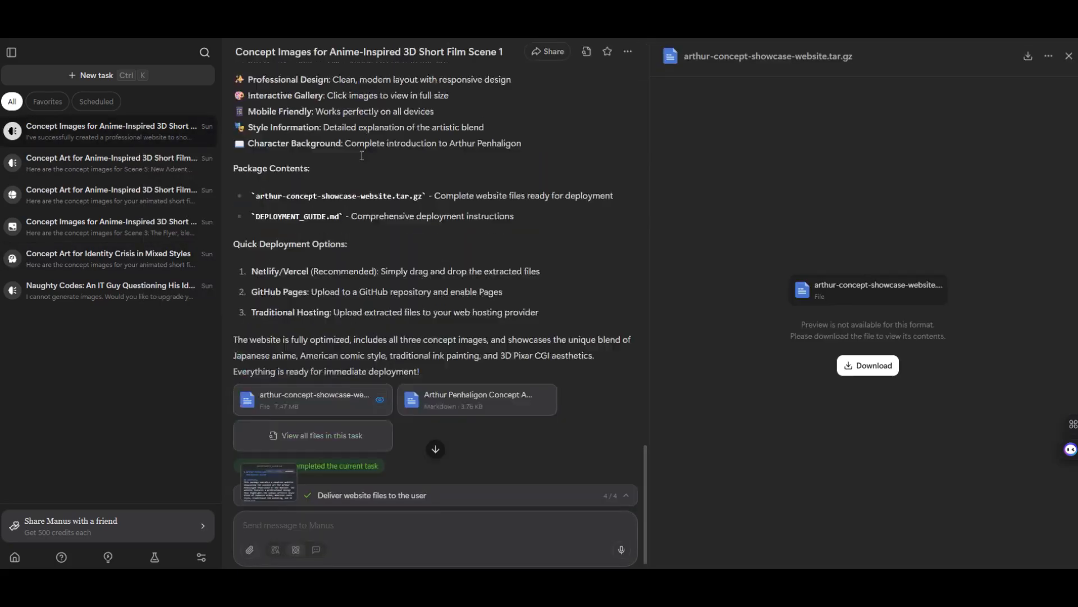
{"action": "scroll", "coordinate": [368, 162], "scroll_direction": "up", "scroll_amount": 6}
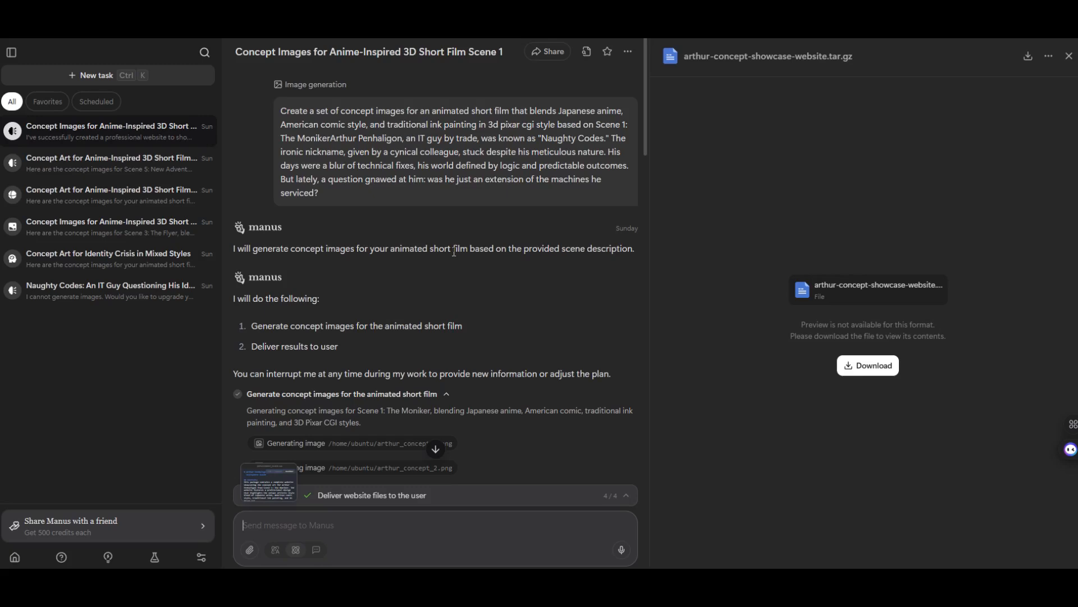
{"action": "scroll", "coordinate": [453, 251], "scroll_direction": "down", "scroll_amount": 3}
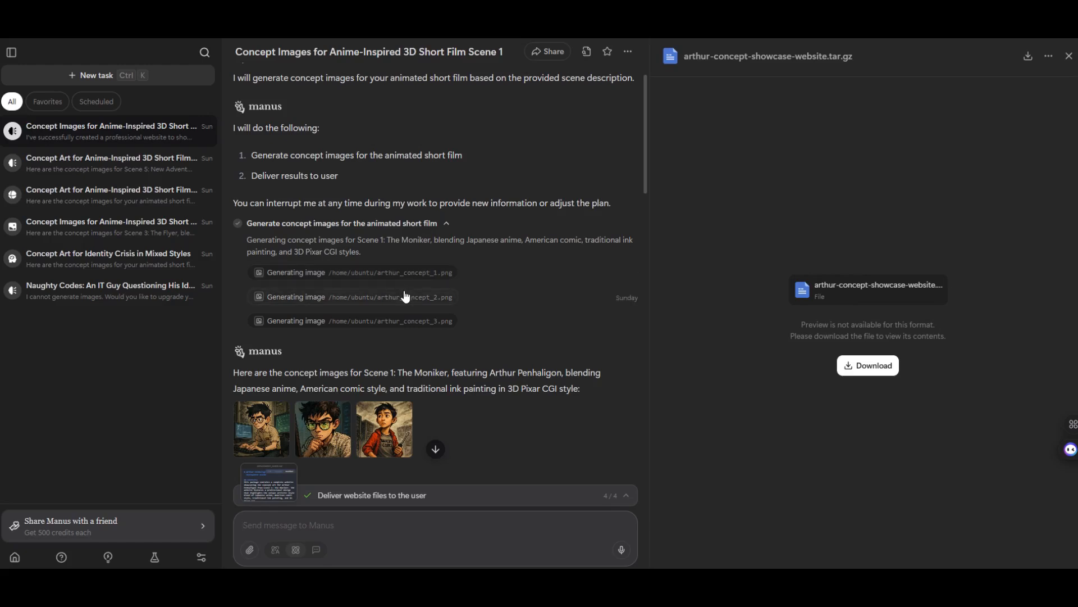
{"action": "scroll", "coordinate": [406, 297], "scroll_direction": "down", "scroll_amount": 1}
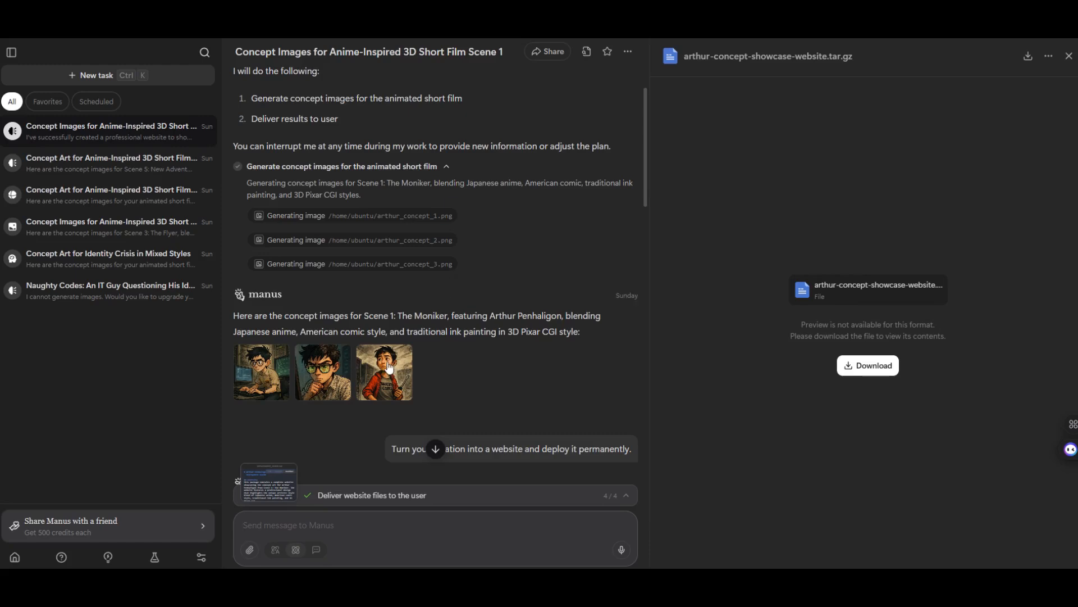
Examine the request to turn the Scene 1 images into a website, its build log, and the delivered website files.
{"action": "scroll", "coordinate": [418, 369], "scroll_direction": "down", "scroll_amount": 2}
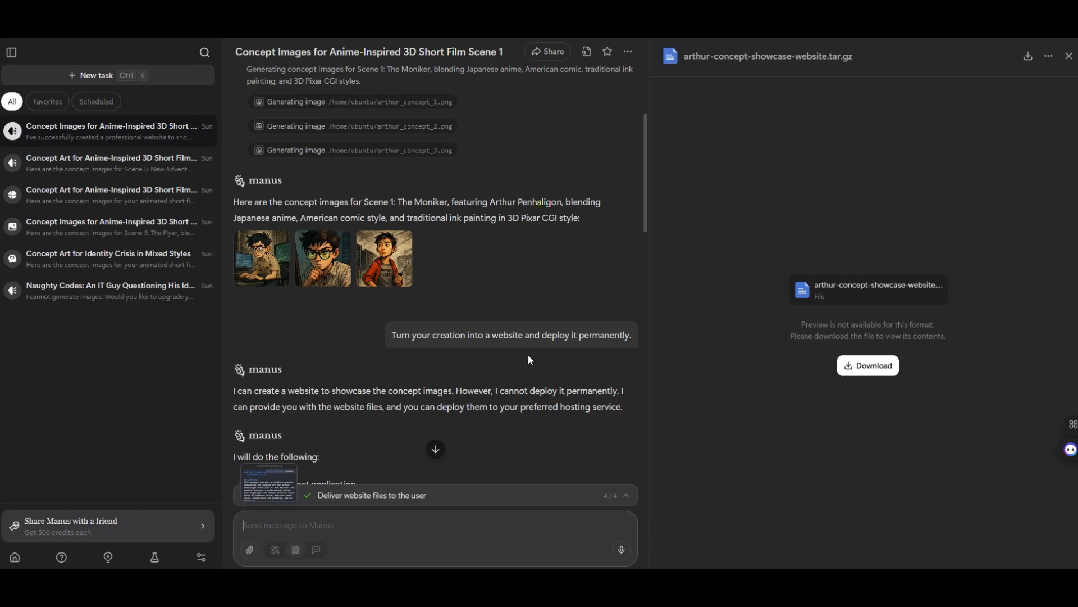
{"action": "scroll", "coordinate": [527, 357], "scroll_direction": "down", "scroll_amount": 2}
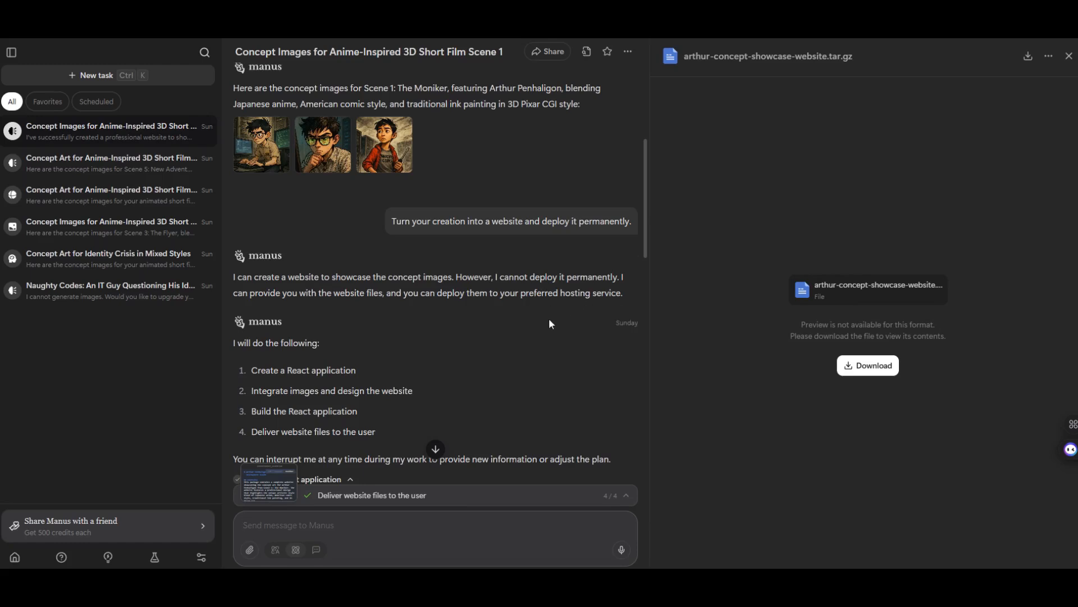
{"action": "scroll", "coordinate": [505, 337], "scroll_direction": "down", "scroll_amount": 7}
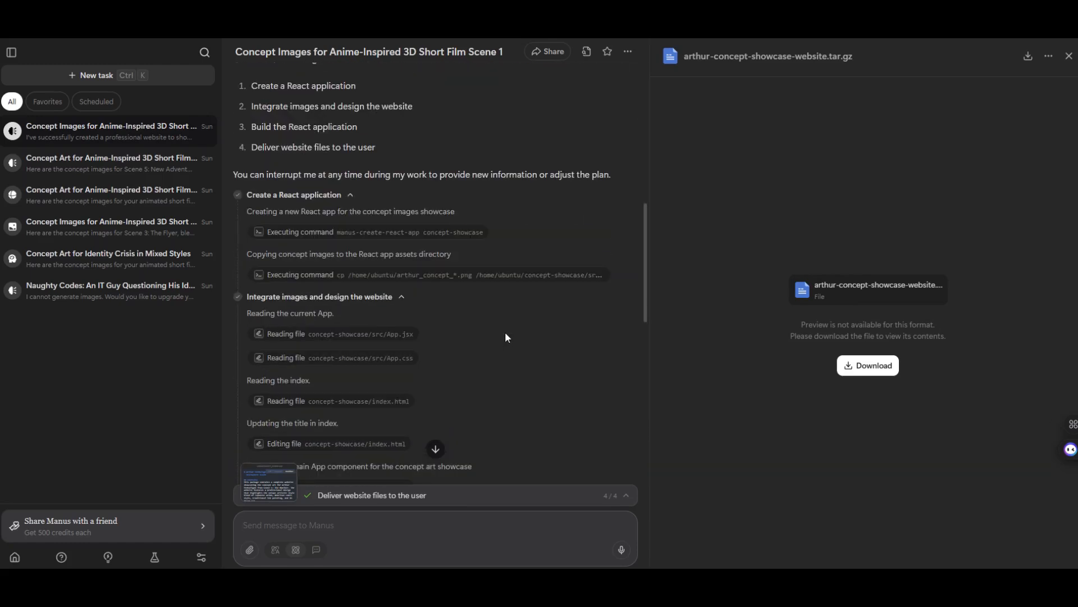
{"action": "scroll", "coordinate": [505, 331], "scroll_direction": "down", "scroll_amount": 10}
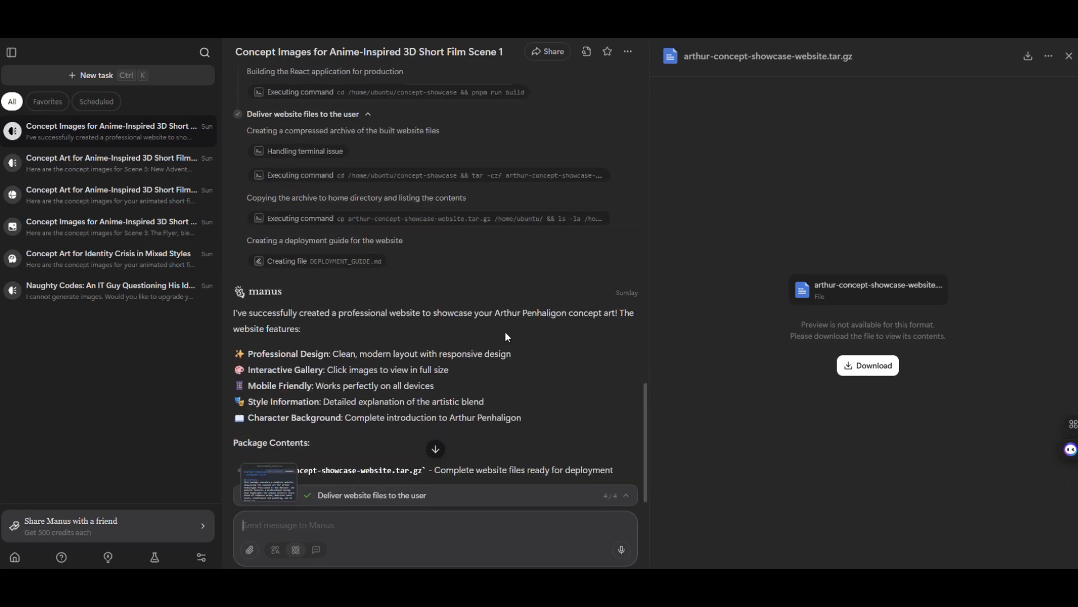
{"action": "scroll", "coordinate": [504, 331], "scroll_direction": "down", "scroll_amount": 4}
{"action": "scroll", "coordinate": [504, 331], "scroll_direction": "up", "scroll_amount": 6}
{"action": "scroll", "coordinate": [504, 331], "scroll_direction": "up", "scroll_amount": 15}
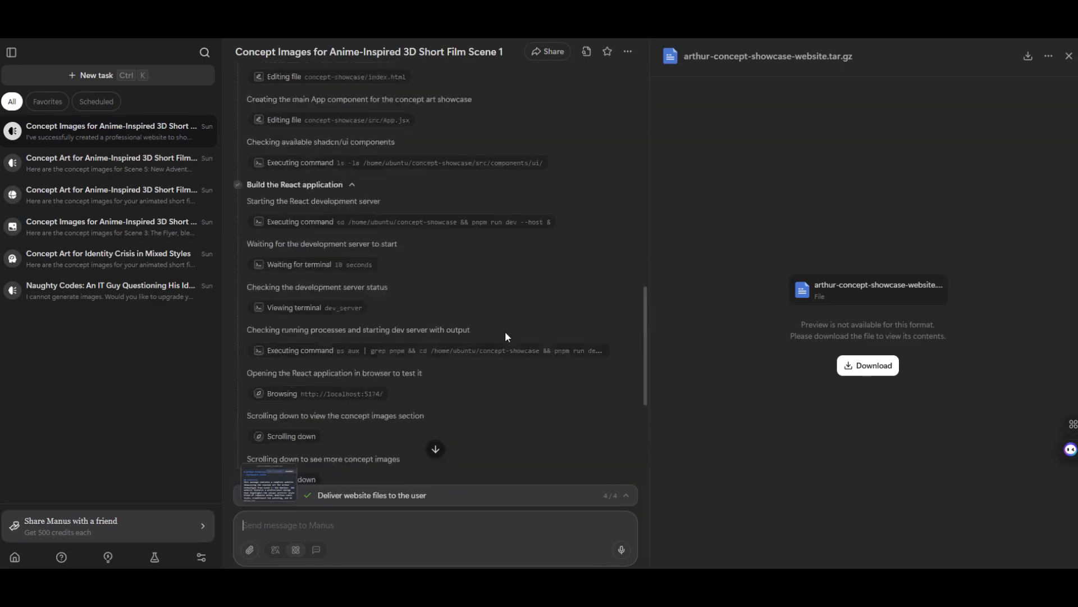
{"action": "scroll", "coordinate": [507, 336], "scroll_direction": "up", "scroll_amount": 2}
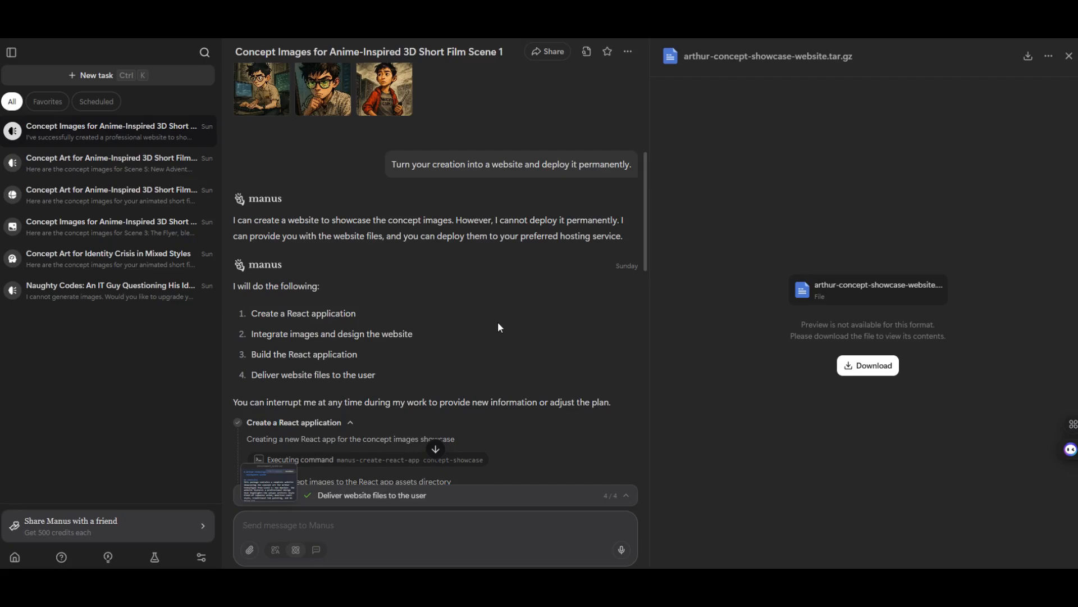
{"action": "scroll", "coordinate": [497, 328], "scroll_direction": "down", "scroll_amount": 6}
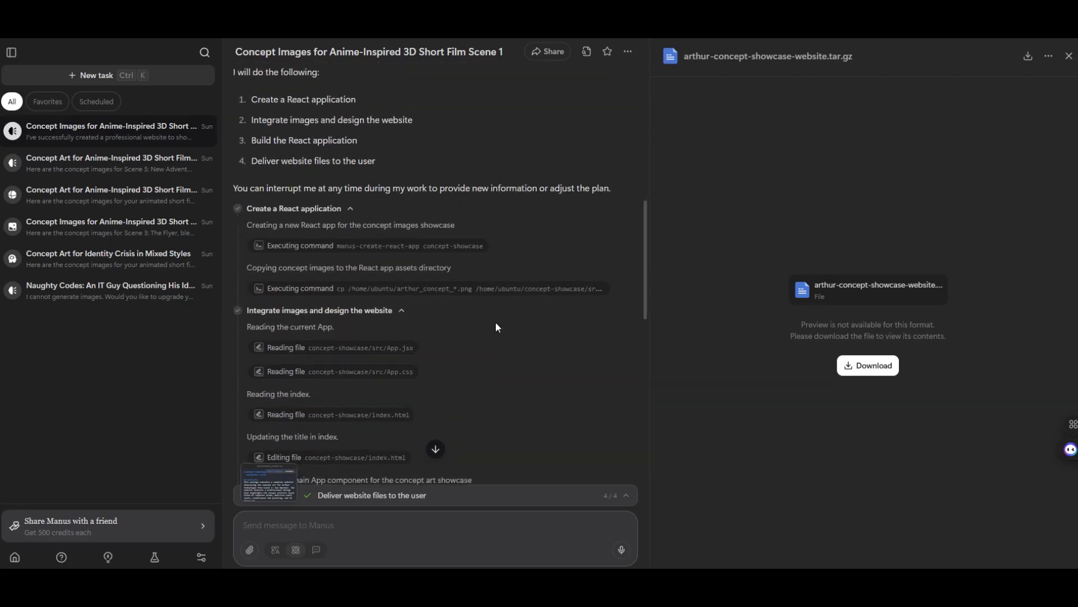
{"action": "scroll", "coordinate": [497, 327], "scroll_direction": "down", "scroll_amount": 15}
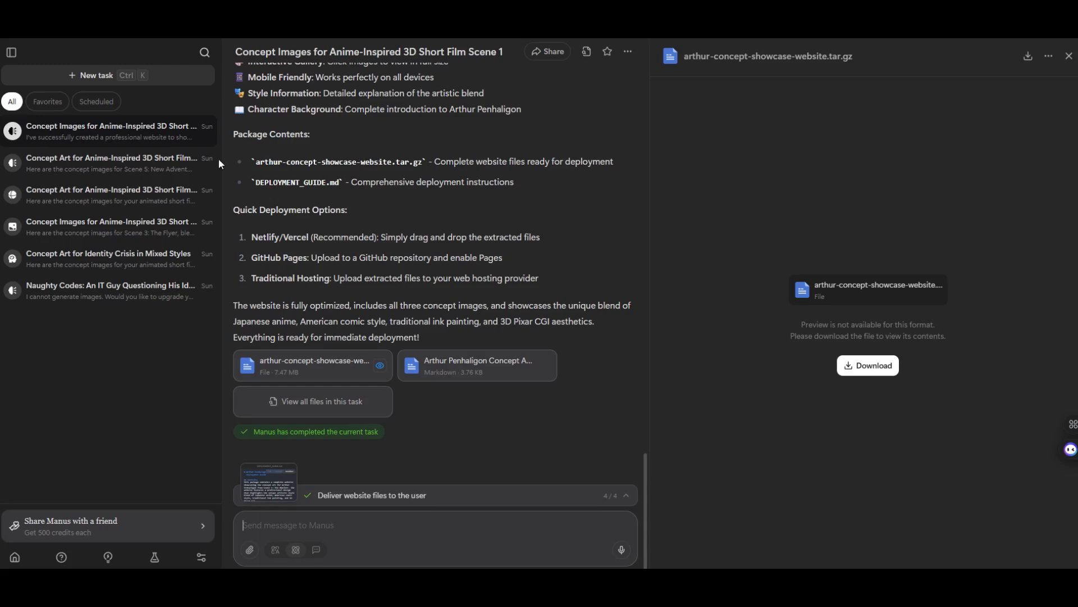
Open the "Concept Art for Identity Crisis in Mixed Styles" task and review its Scene 2 prompt, generation log and concept images.
{"action": "left_click", "coordinate": [105, 170]}
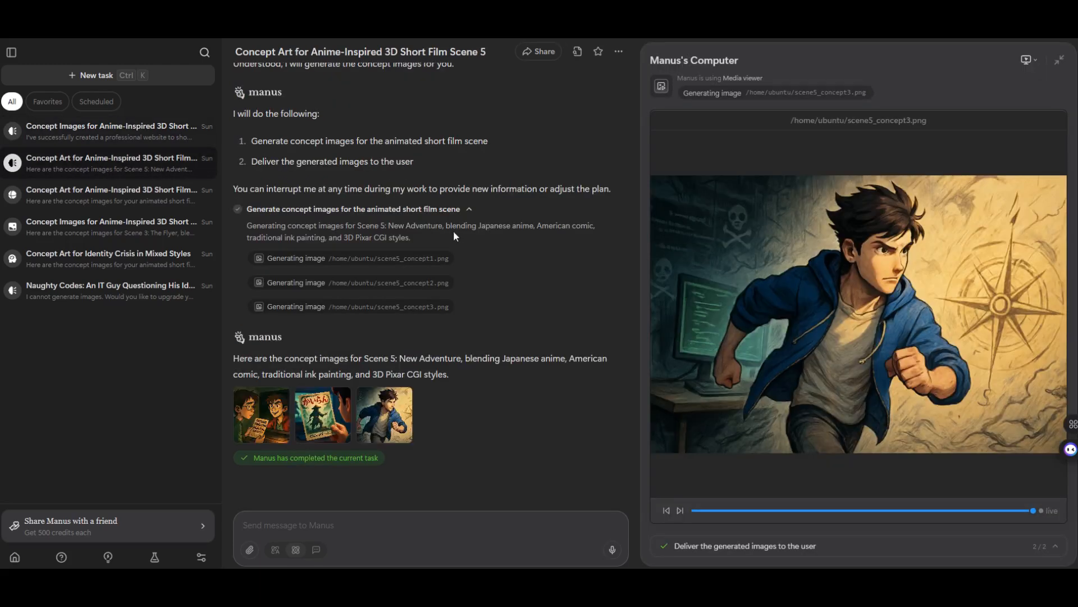
{"action": "left_click", "coordinate": [155, 257]}
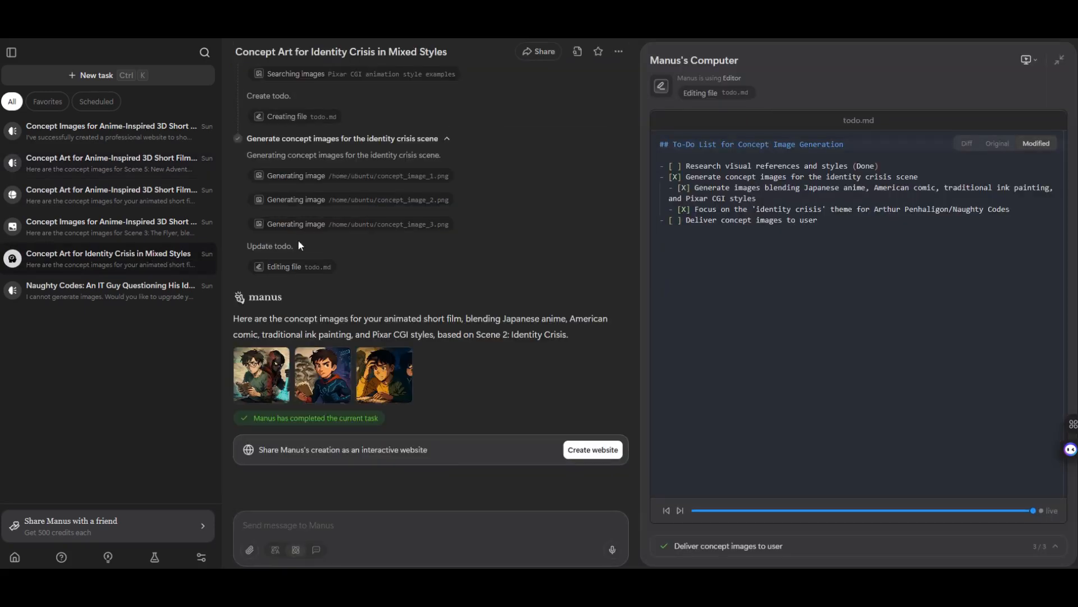
{"action": "scroll", "coordinate": [477, 328], "scroll_direction": "up", "scroll_amount": 15}
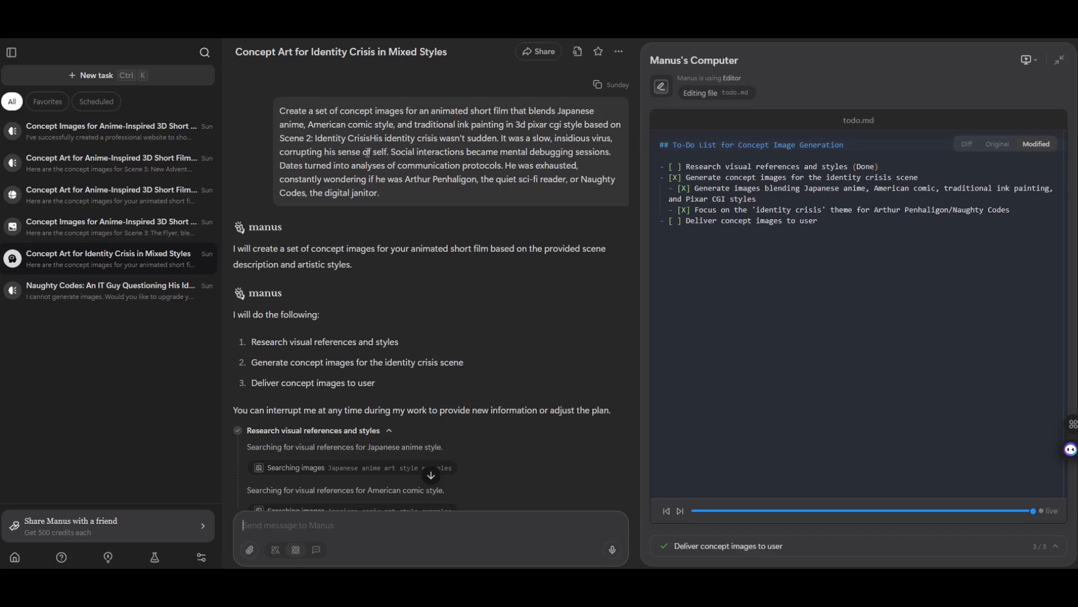
{"action": "scroll", "coordinate": [449, 198], "scroll_direction": "down", "scroll_amount": 8}
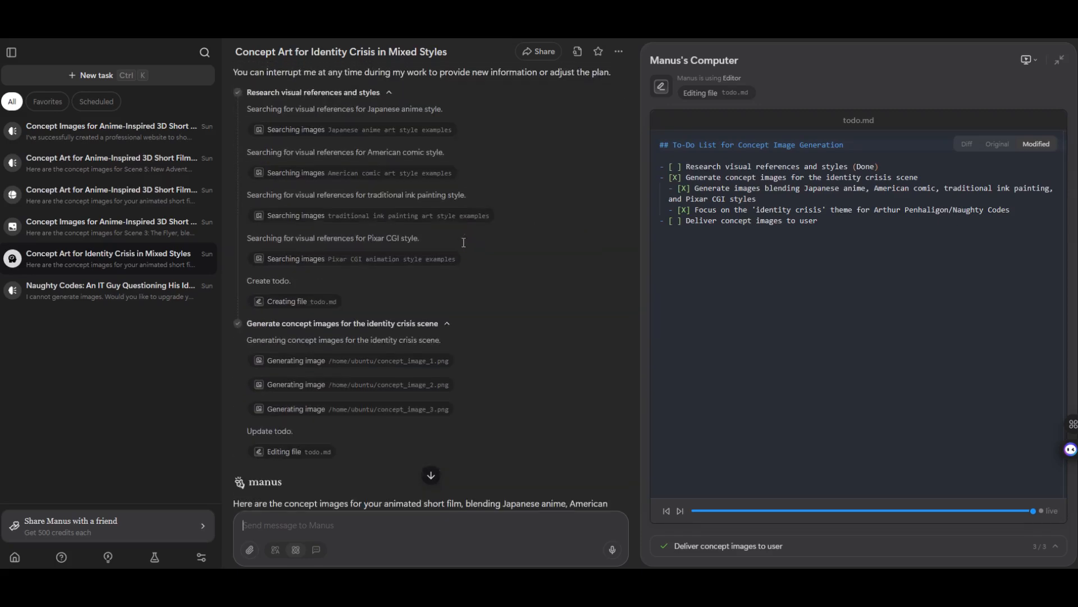
{"action": "scroll", "coordinate": [464, 242], "scroll_direction": "down", "scroll_amount": 2}
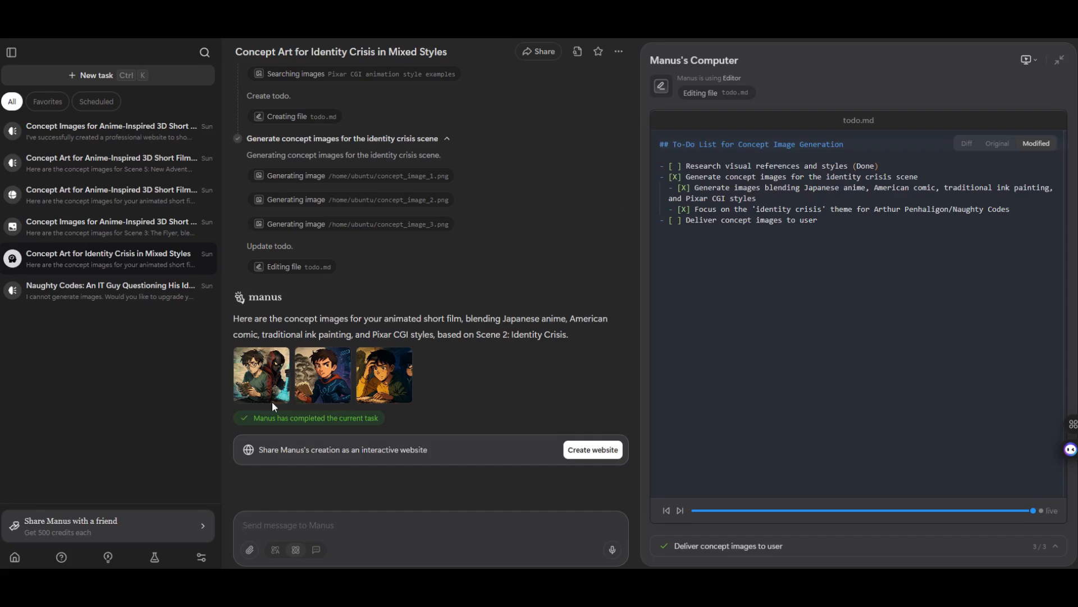
{"action": "scroll", "coordinate": [461, 345], "scroll_direction": "up", "scroll_amount": 10}
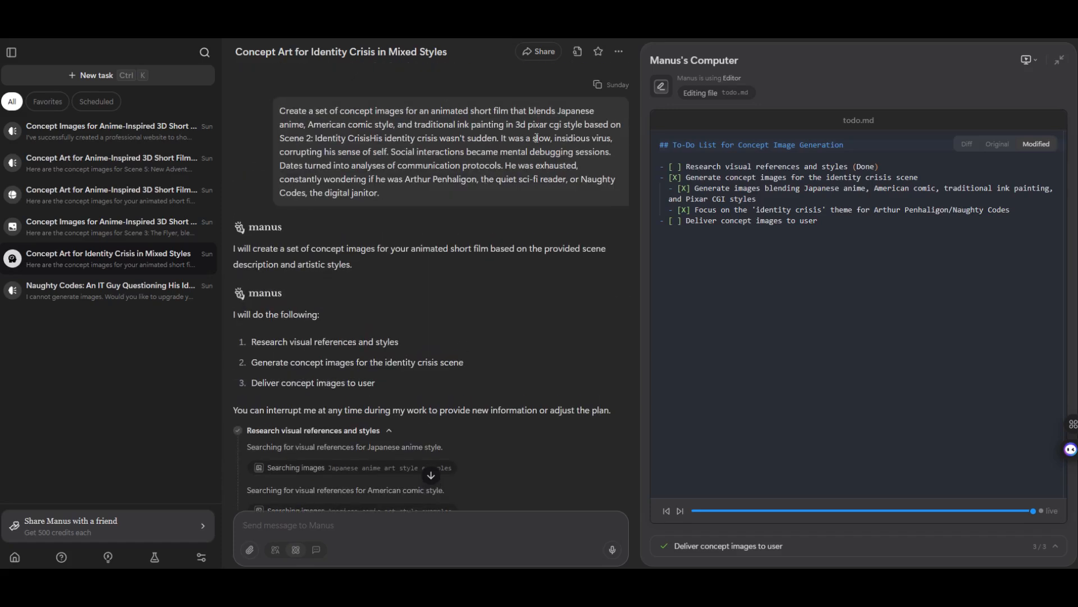
{"action": "left_click_drag", "start_coordinate": [312, 138], "coordinate": [280, 142]}
Open the "Concept Images for Anime-Inspired 3D Short Film Scene 3" task and review its prompt and generated images.
{"action": "left_click", "coordinate": [120, 227]}
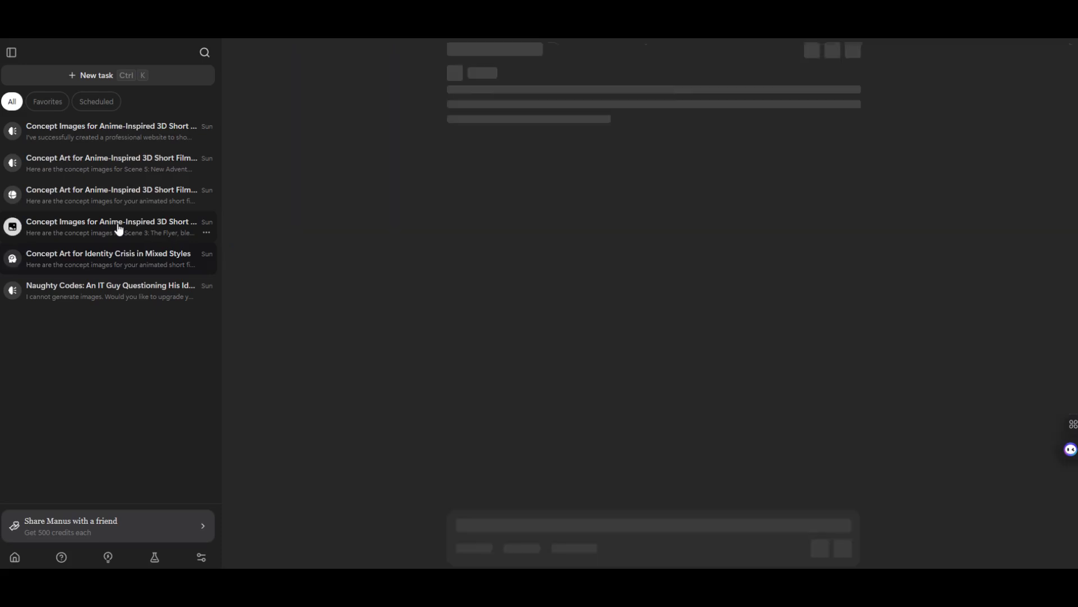
{"action": "scroll", "coordinate": [432, 234], "scroll_direction": "up", "scroll_amount": 5}
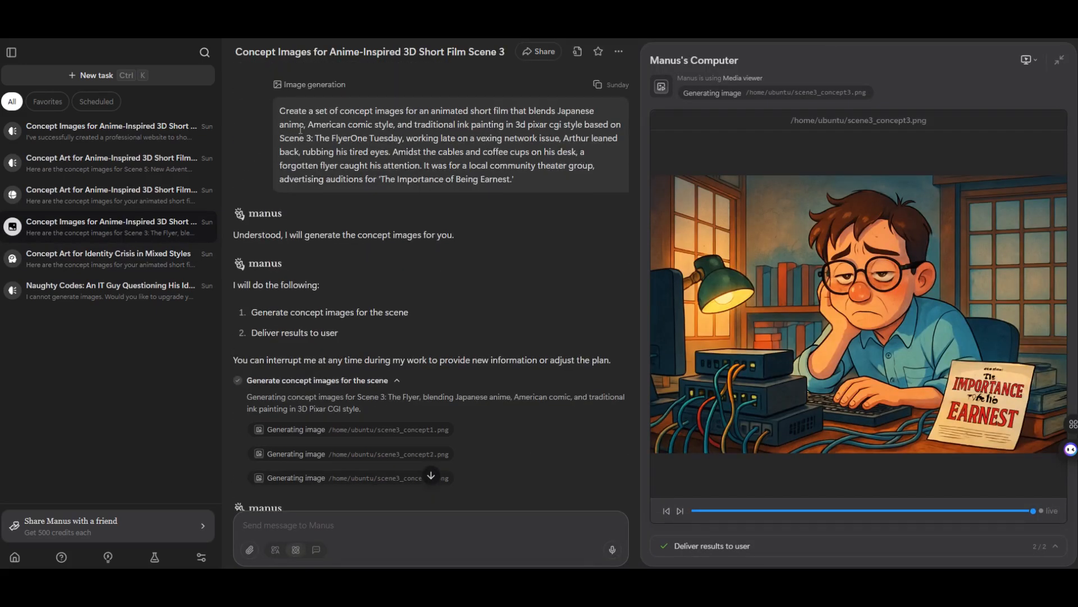
{"action": "left_click_drag", "start_coordinate": [278, 108], "coordinate": [315, 135]}
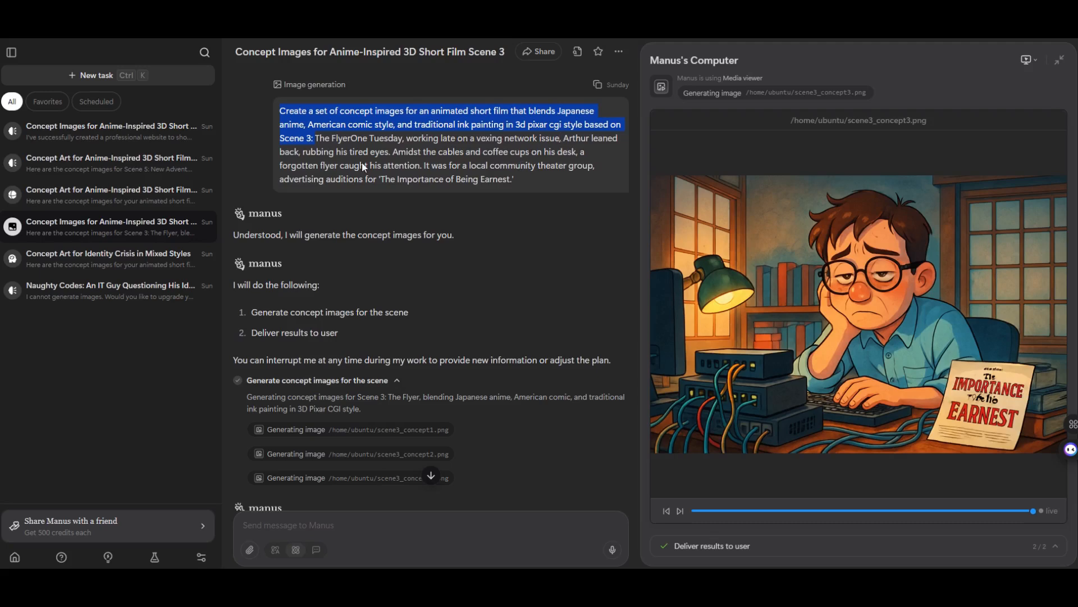
{"action": "left_click_drag", "start_coordinate": [322, 139], "coordinate": [464, 168]}
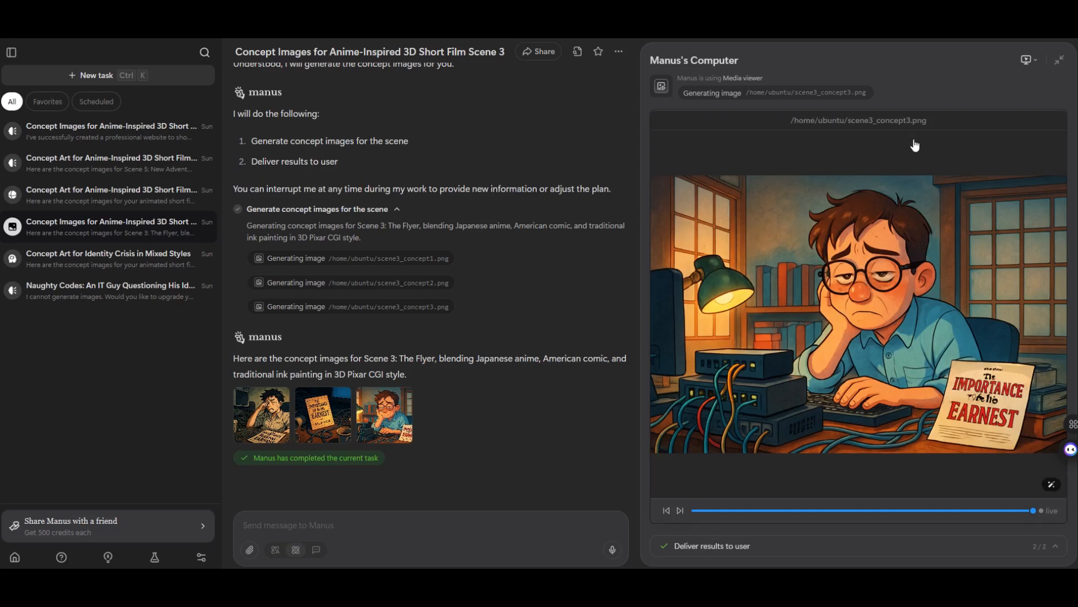
{"action": "left_click_drag", "start_coordinate": [931, 119], "coordinate": [789, 120]}
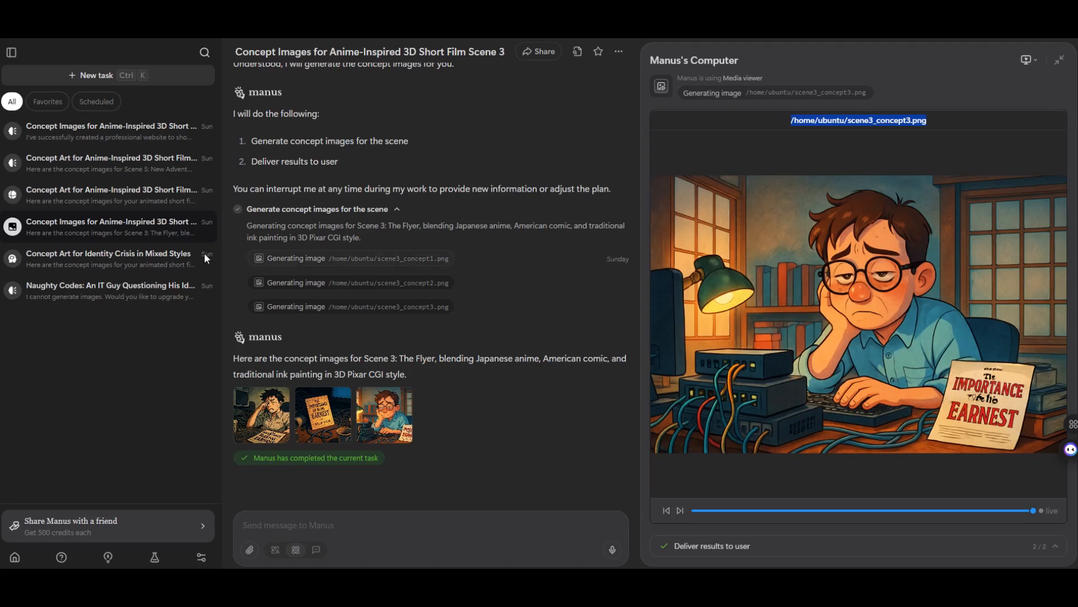
{"action": "scroll", "coordinate": [502, 229], "scroll_direction": "up", "scroll_amount": 3}
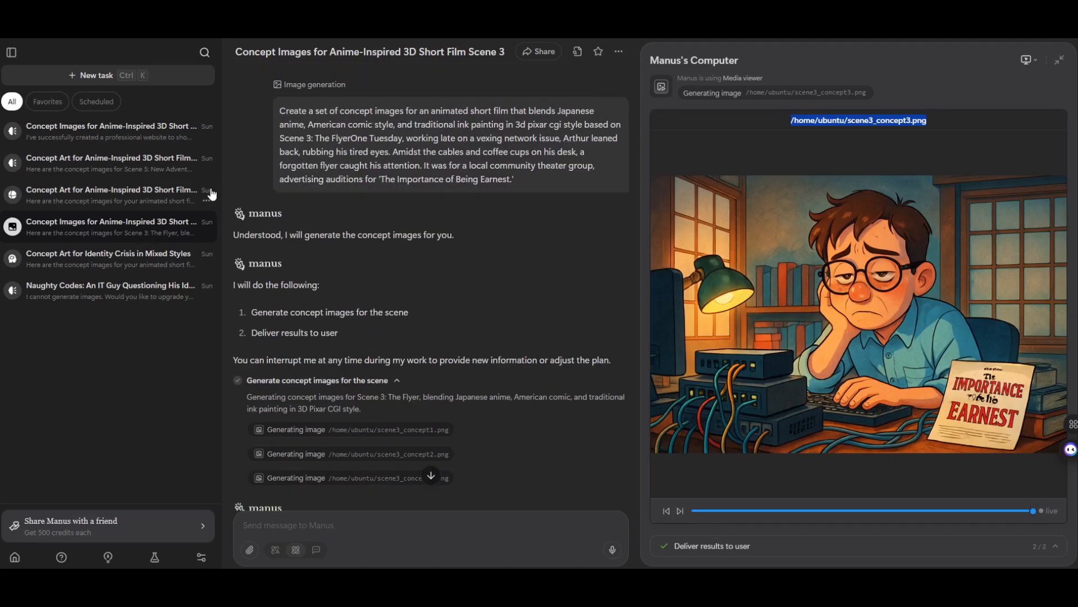
Open the "Concept Art for Anime-Inspired 3D Short Film Scene 4" task and review its prompt, work log and concept images.
{"action": "left_click", "coordinate": [156, 202]}
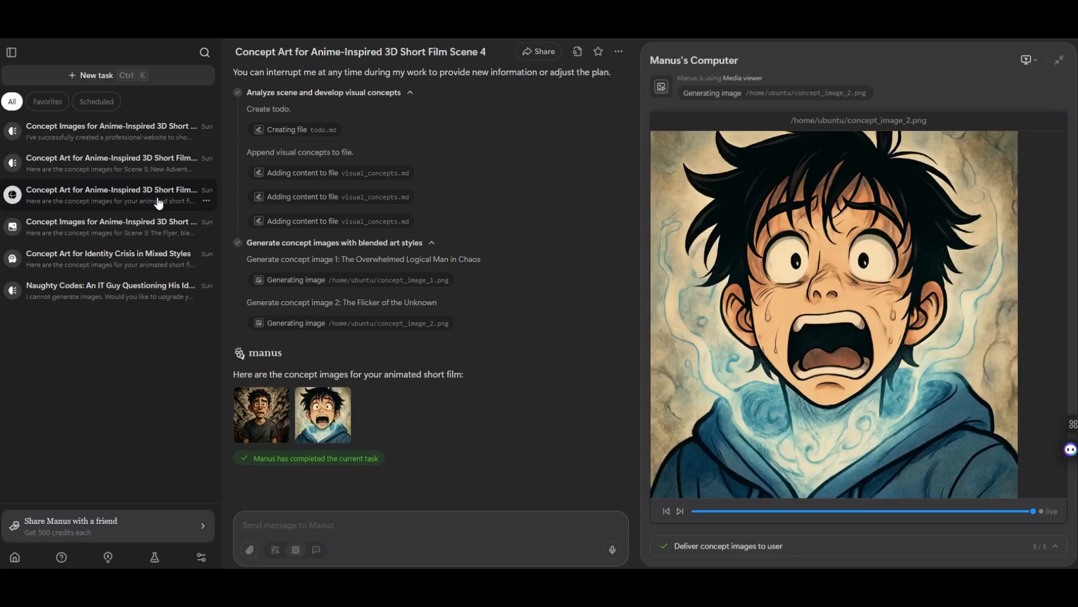
{"action": "scroll", "coordinate": [527, 213], "scroll_direction": "up", "scroll_amount": 4}
{"action": "scroll", "coordinate": [526, 210], "scroll_direction": "up", "scroll_amount": 2}
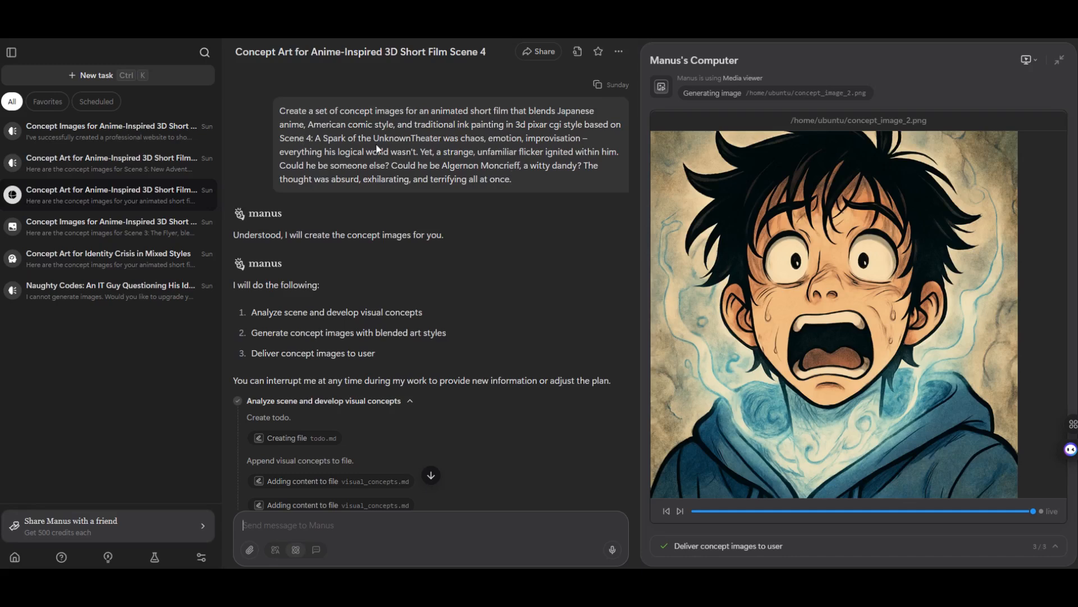
{"action": "scroll", "coordinate": [503, 233], "scroll_direction": "down", "scroll_amount": 5}
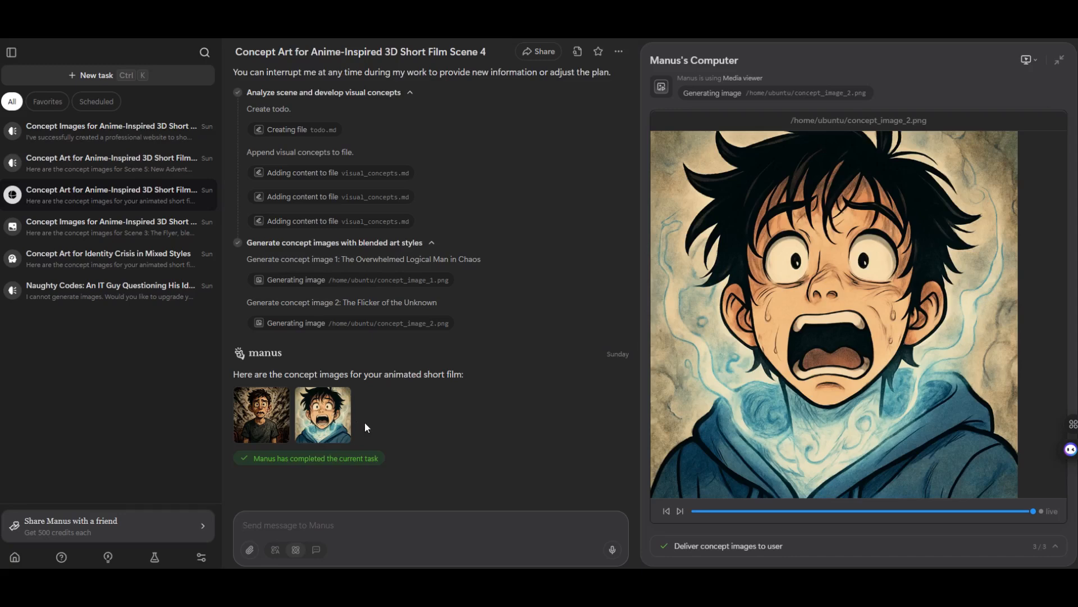
{"action": "scroll", "coordinate": [365, 422], "scroll_direction": "up", "scroll_amount": 5}
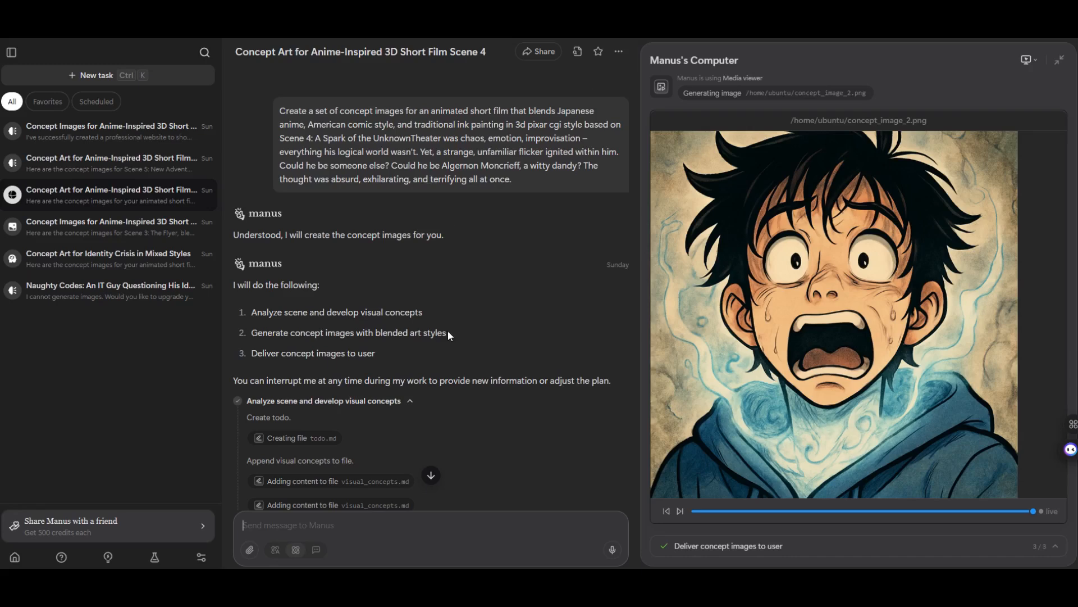
{"action": "scroll", "coordinate": [447, 330], "scroll_direction": "down", "scroll_amount": 5}
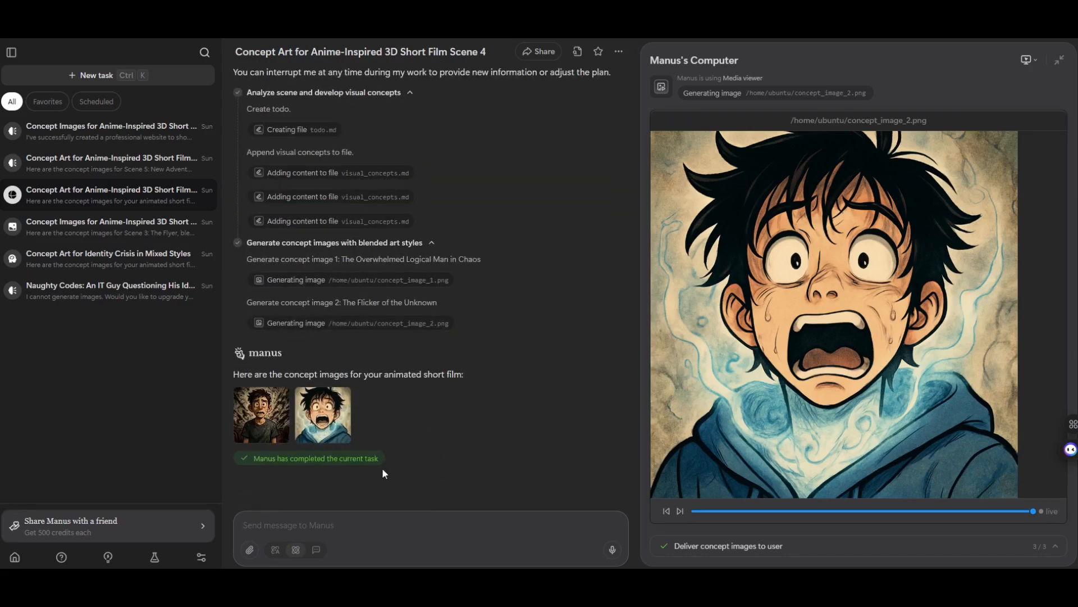
Open the "Concept Art for Anime-Inspired 3D Short Film Scene 5" task, review its prompt and images, and compare them with the Scene 4 images.
{"action": "left_click", "coordinate": [69, 170]}
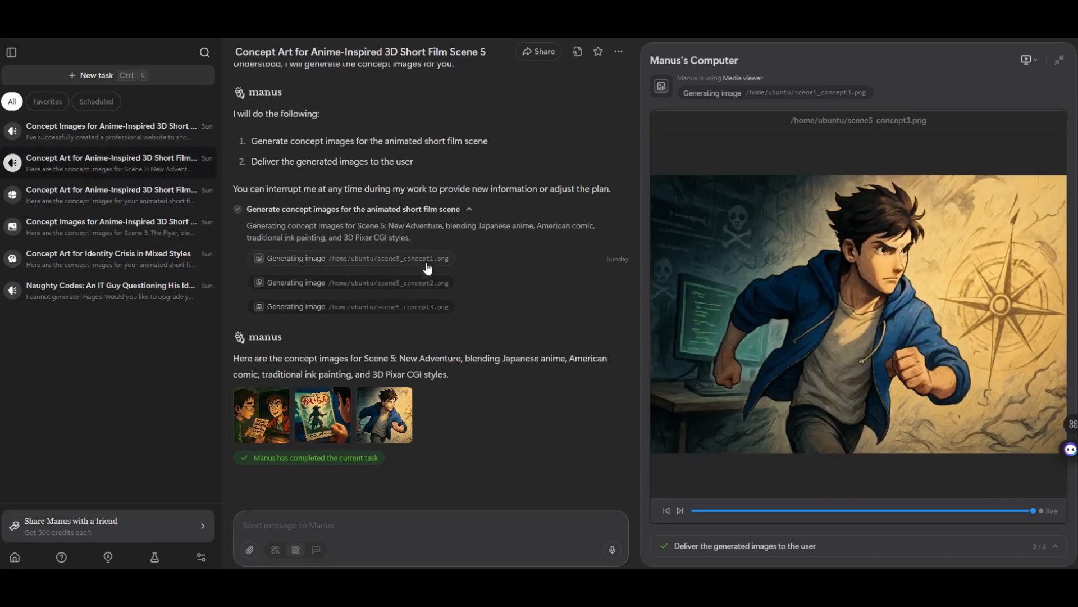
{"action": "scroll", "coordinate": [432, 269], "scroll_direction": "up", "scroll_amount": 3}
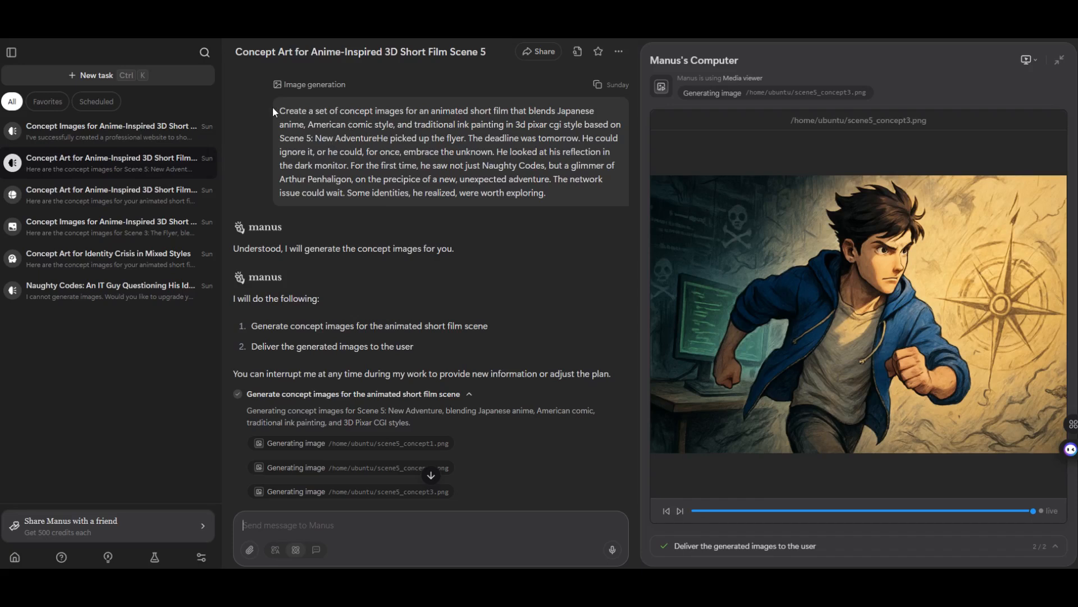
{"action": "left_click_drag", "start_coordinate": [283, 105], "coordinate": [315, 134]}
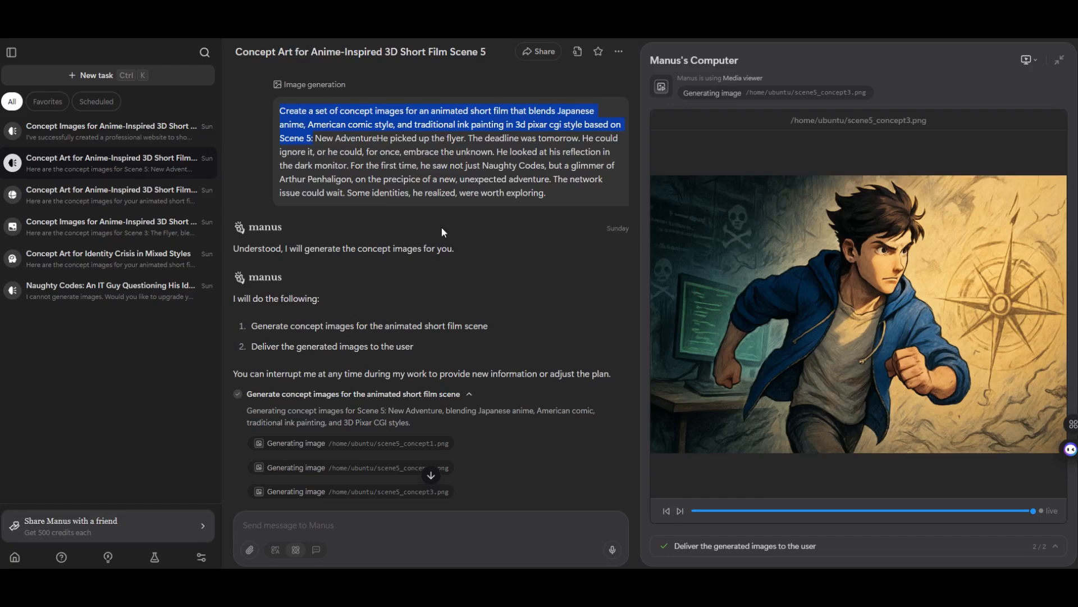
{"action": "scroll", "coordinate": [443, 228], "scroll_direction": "down", "scroll_amount": 3}
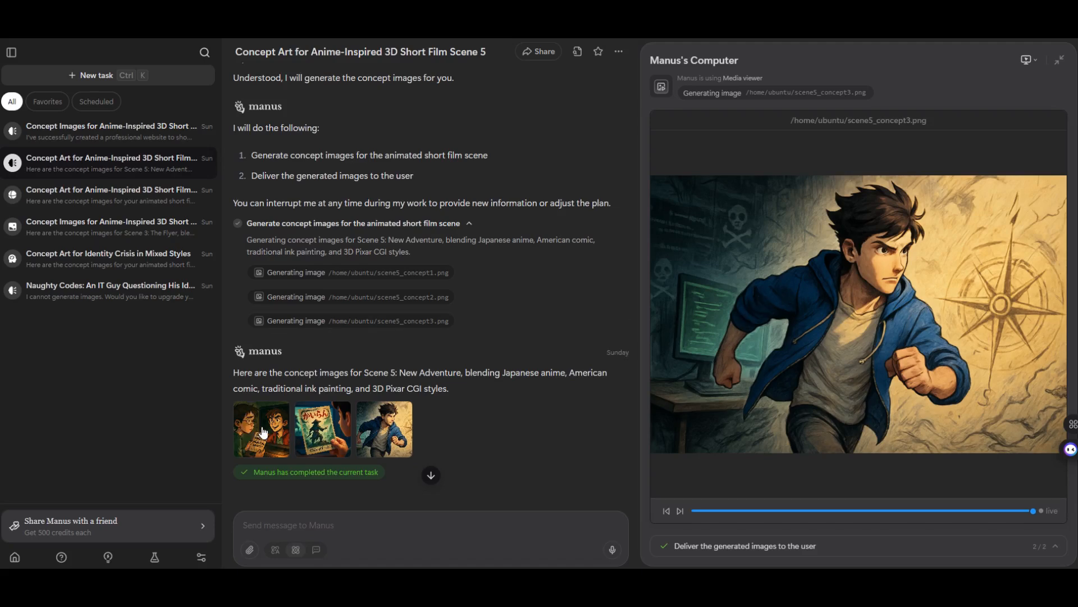
{"action": "left_click", "coordinate": [174, 194]}
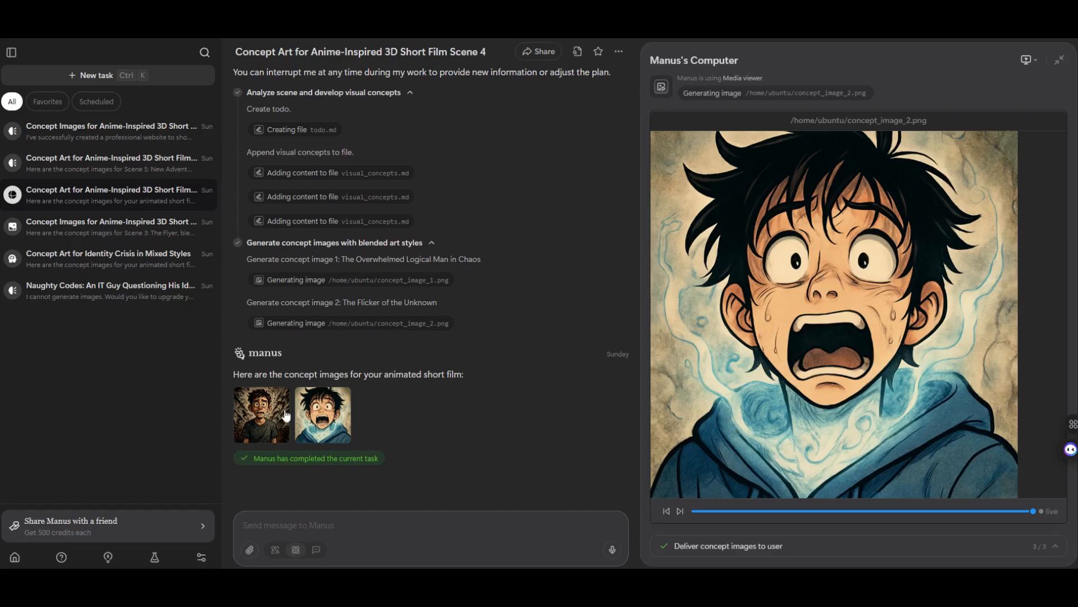
{"action": "left_click", "coordinate": [168, 164]}
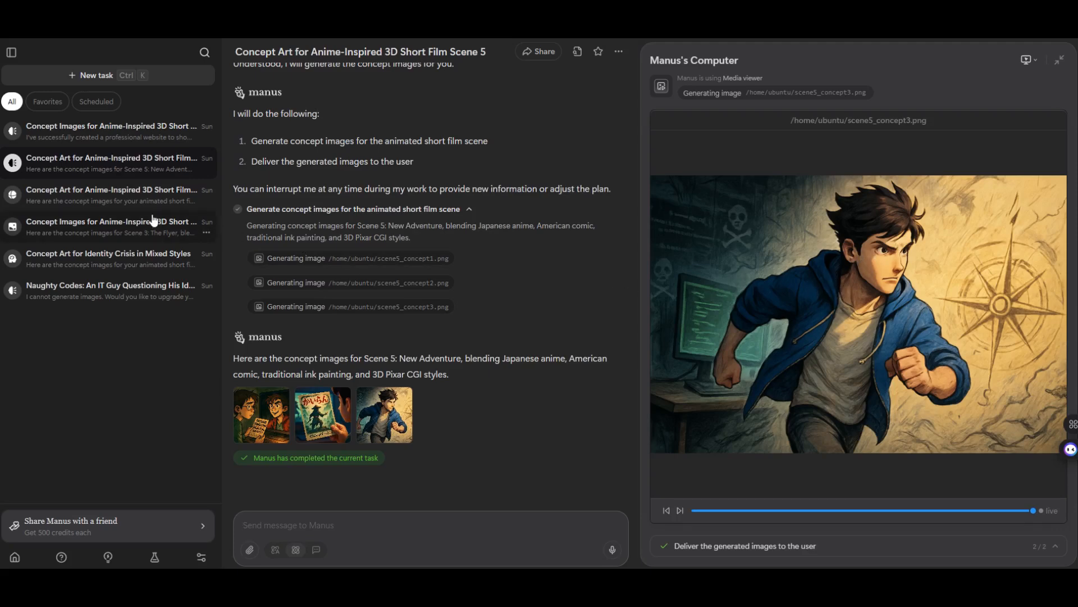
Return to the Scene 3 task and browse its three concept images at full size, then close the image viewer.
{"action": "left_click", "coordinate": [143, 235]}
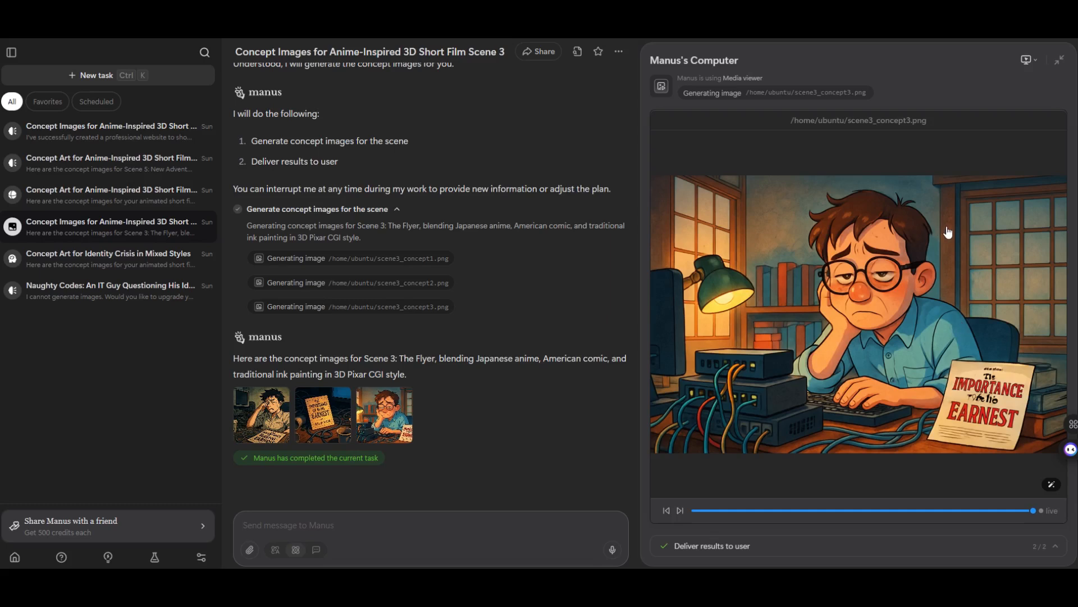
{"action": "left_click", "coordinate": [285, 416]}
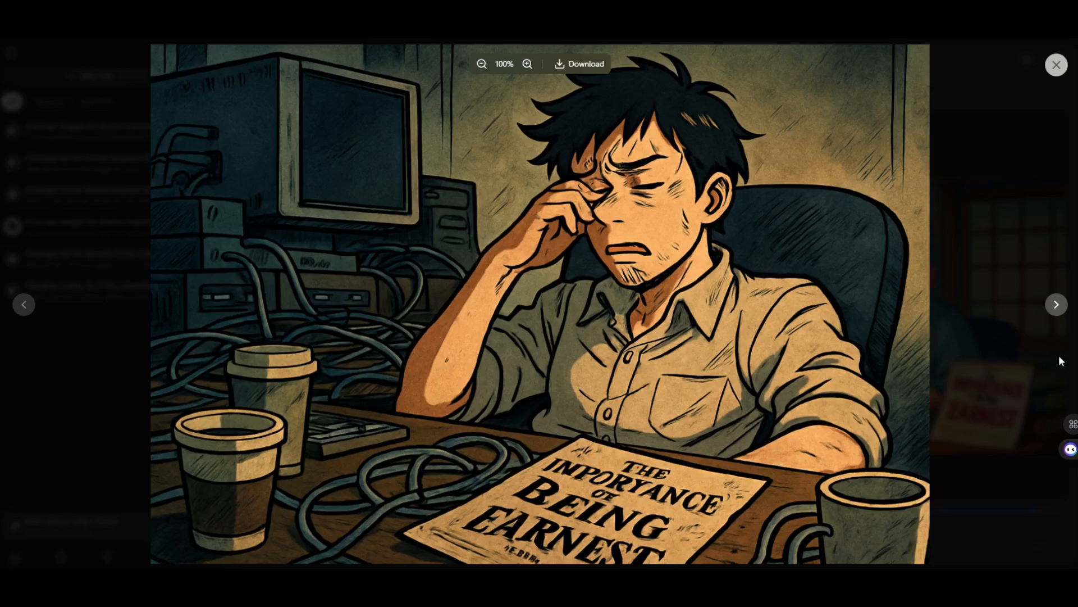
{"action": "left_click", "coordinate": [1056, 307]}
{"action": "left_click", "coordinate": [1055, 306]}
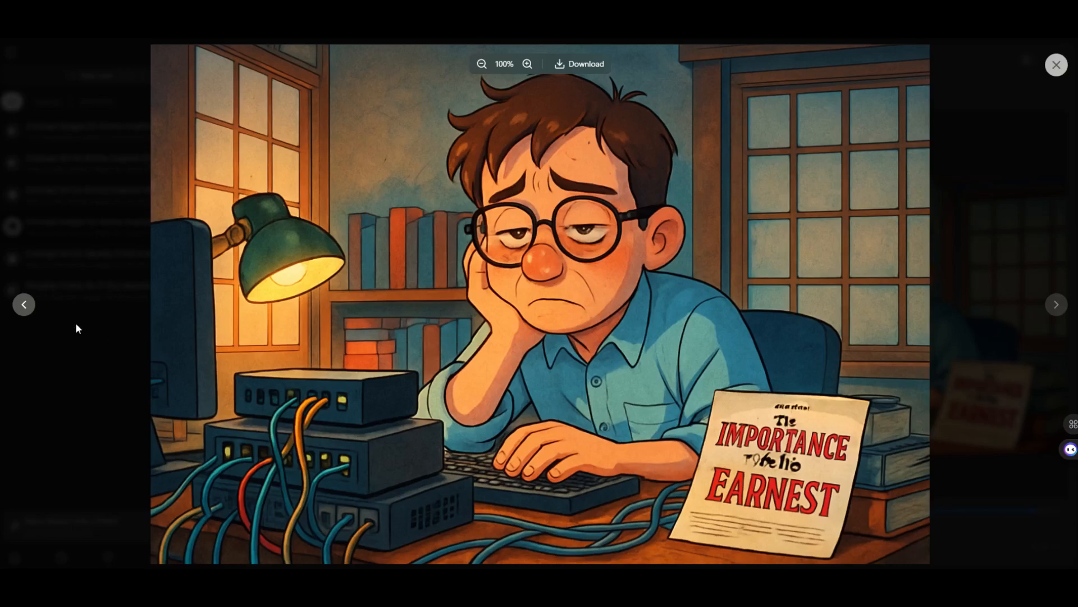
{"action": "left_click", "coordinate": [23, 306]}
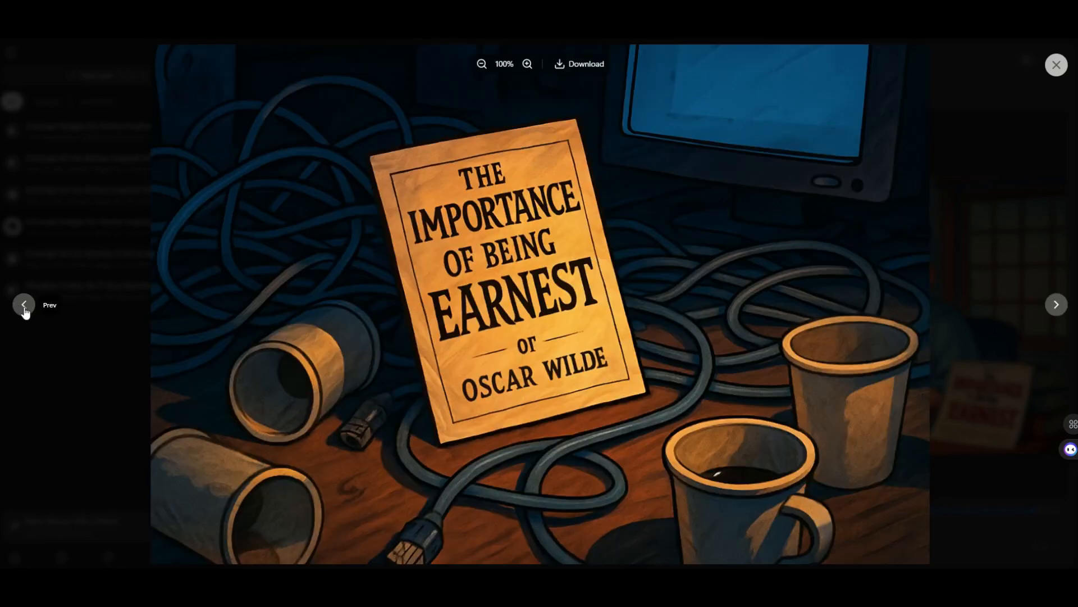
{"action": "left_click", "coordinate": [1054, 74]}
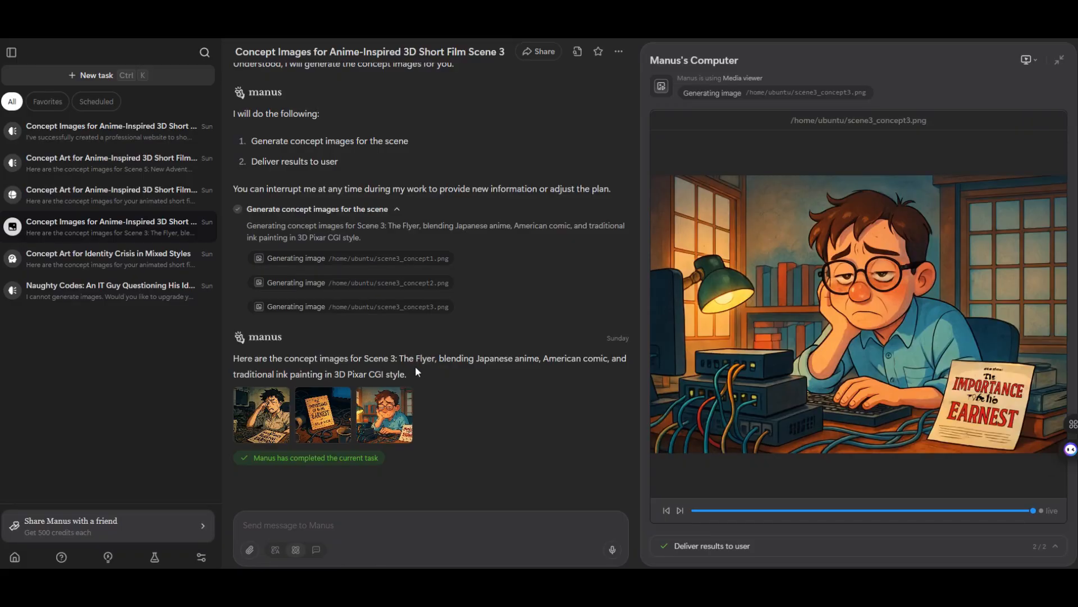
Reopen the "Concept Art for Identity Crisis in Mixed Styles" task and recheck its prompt, research log and delivered images.
{"action": "left_click", "coordinate": [128, 257]}
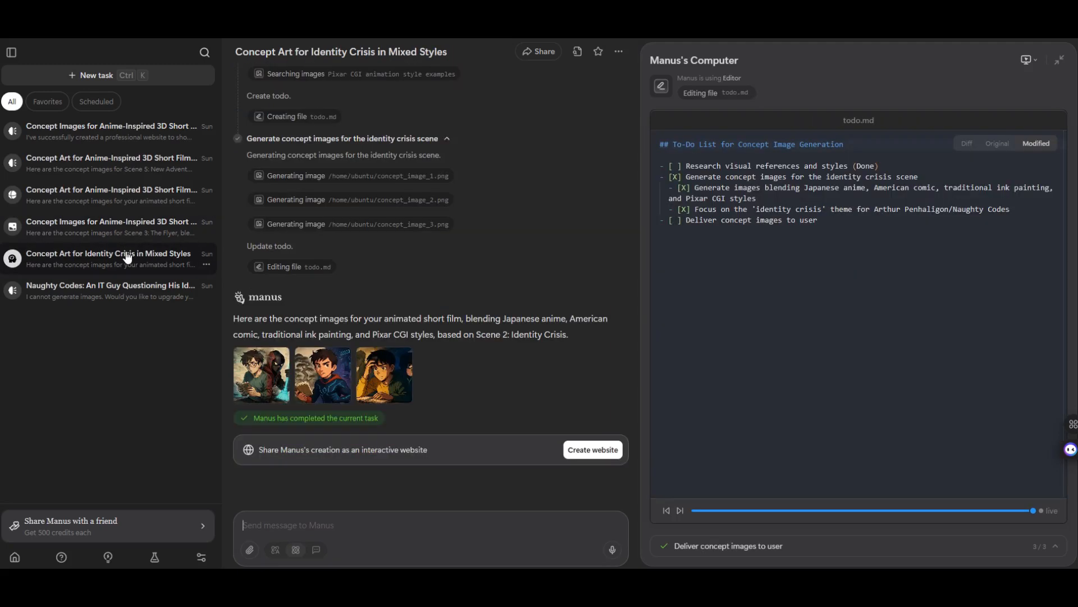
{"action": "scroll", "coordinate": [504, 323], "scroll_direction": "up", "scroll_amount": 15}
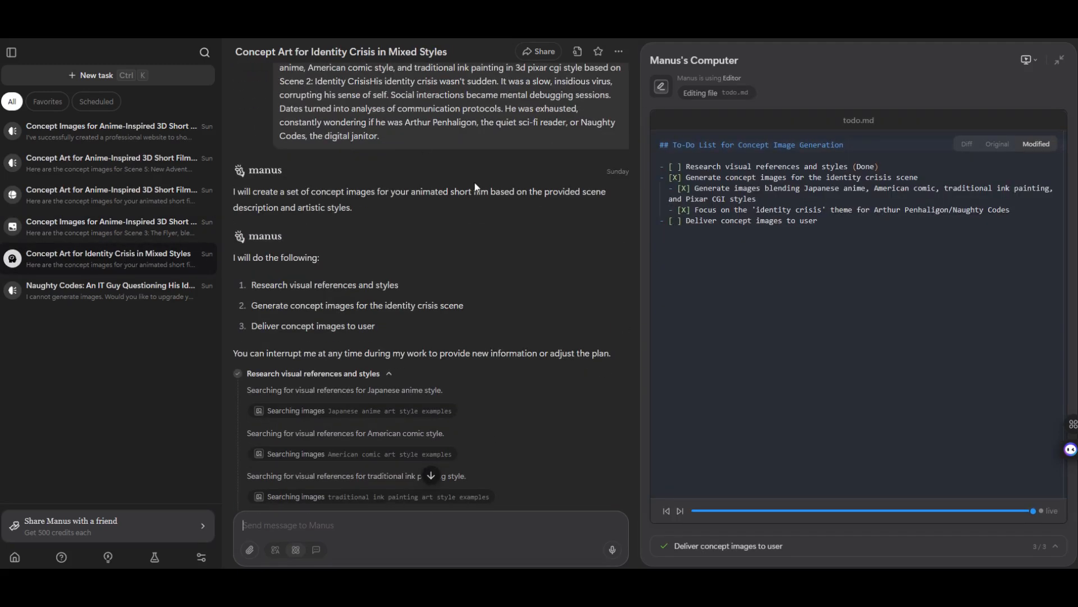
{"action": "scroll", "coordinate": [476, 187], "scroll_direction": "up", "scroll_amount": 1}
{"action": "scroll", "coordinate": [463, 222], "scroll_direction": "down", "scroll_amount": 4}
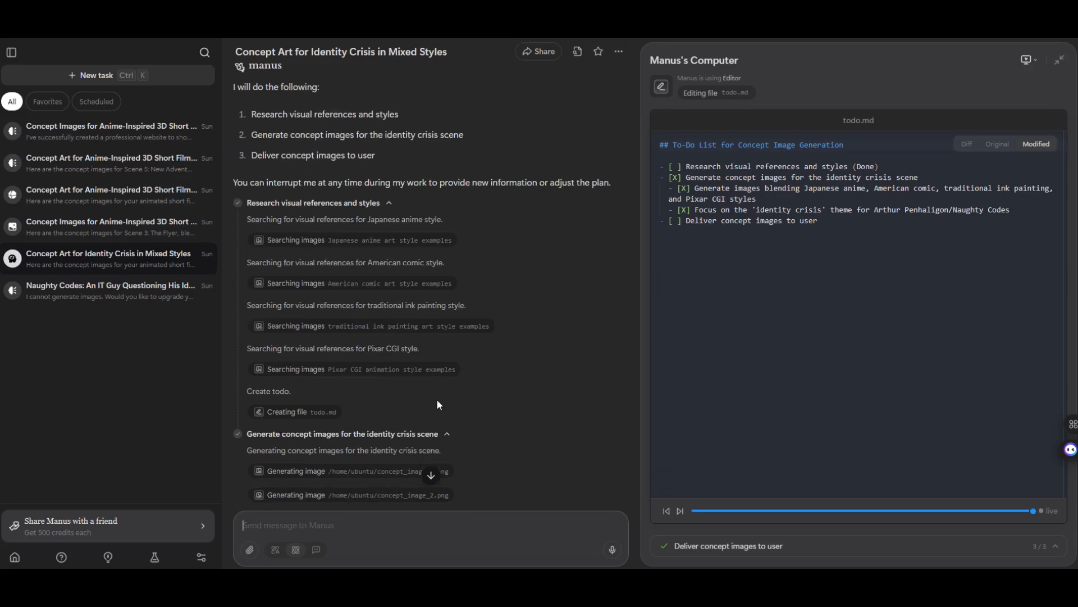
{"action": "scroll", "coordinate": [439, 404], "scroll_direction": "down", "scroll_amount": 5}
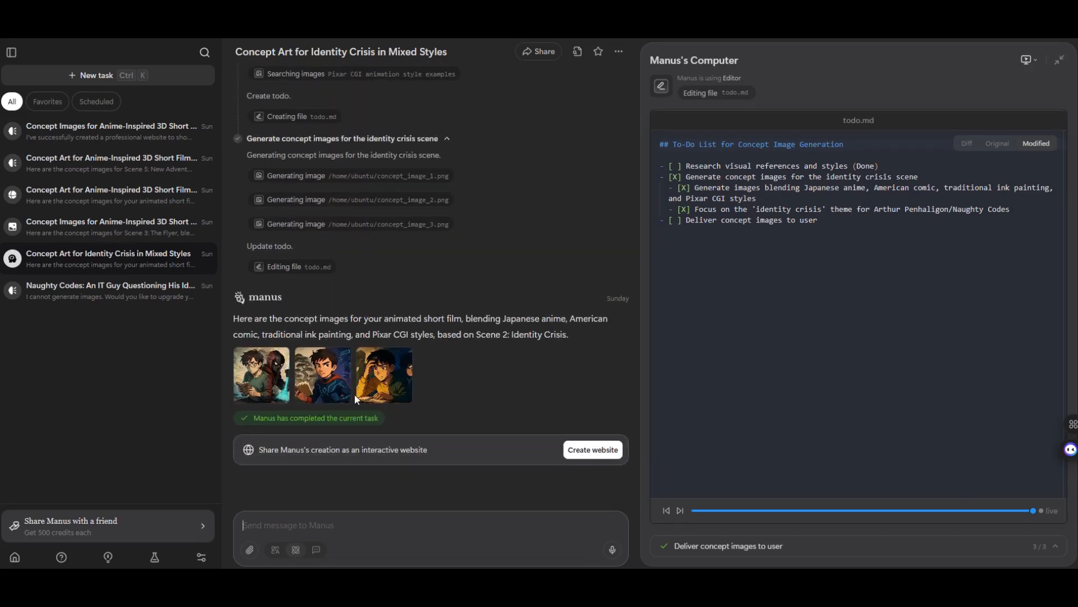
View the three Scene 2 identity crisis concept images at full size, from the last one back to the first.
{"action": "left_click", "coordinate": [384, 386]}
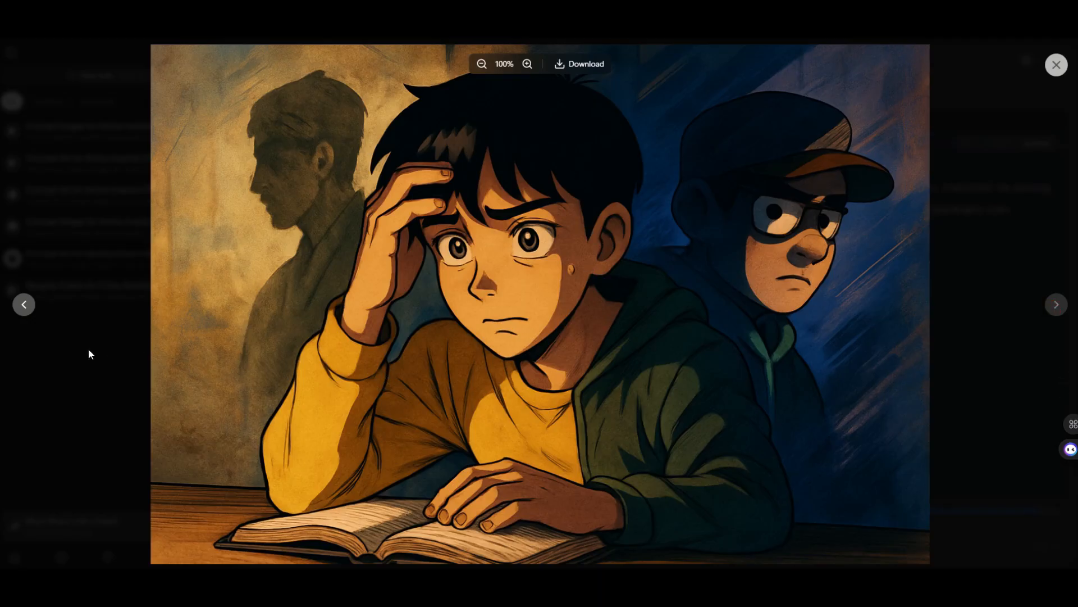
{"action": "left_click", "coordinate": [24, 306]}
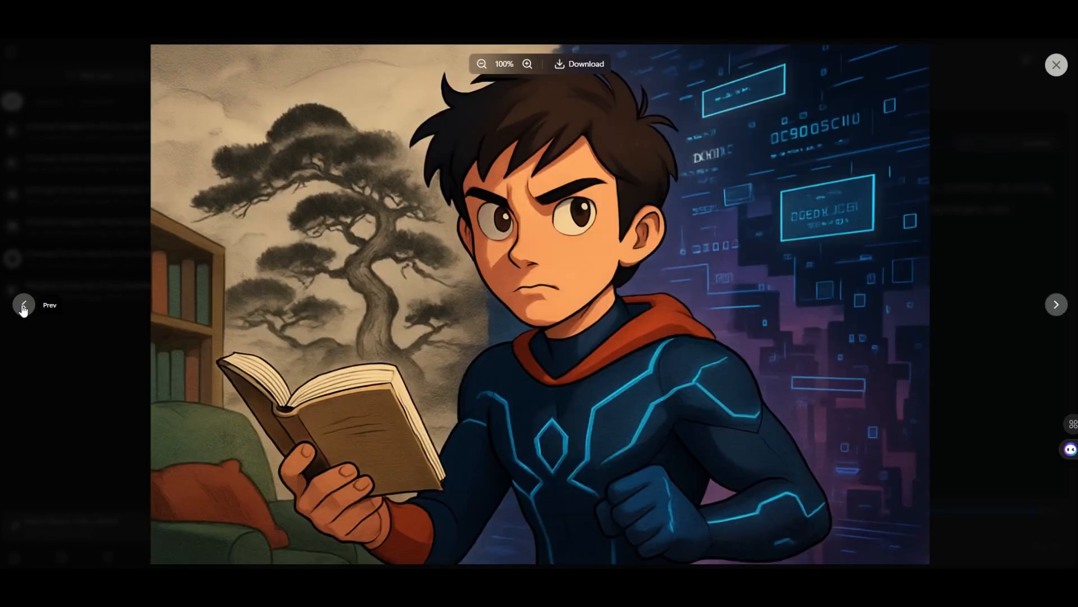
{"action": "left_click", "coordinate": [23, 306]}
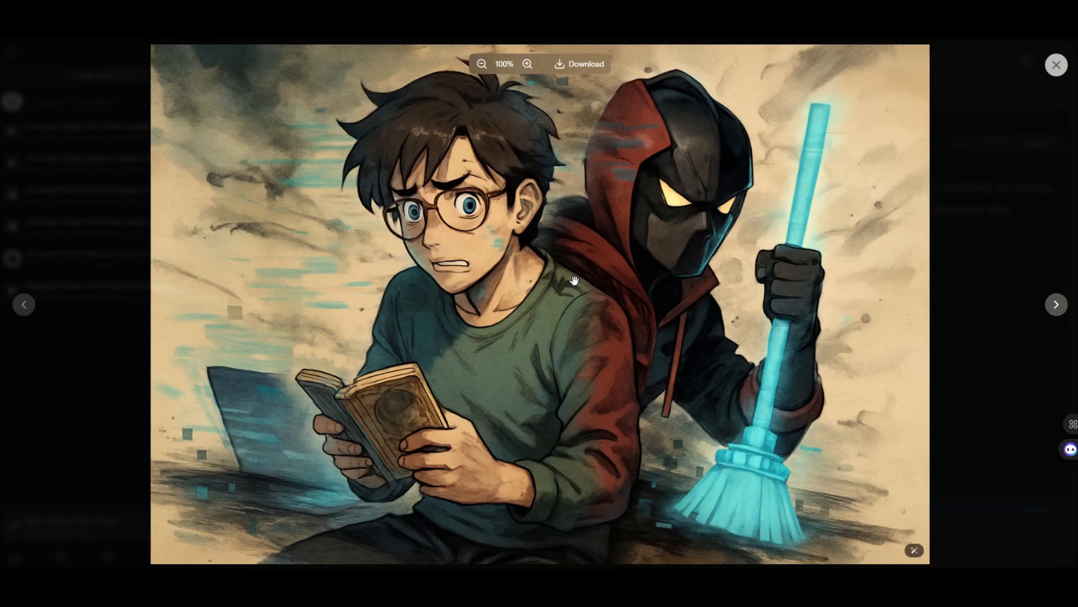
Close the image viewer, reopen the "Naughty Codes: An IT Guy Questioning His Identity" task, and compare its story and image request with the Identity Crisis prompt.
{"action": "left_click", "coordinate": [1056, 66]}
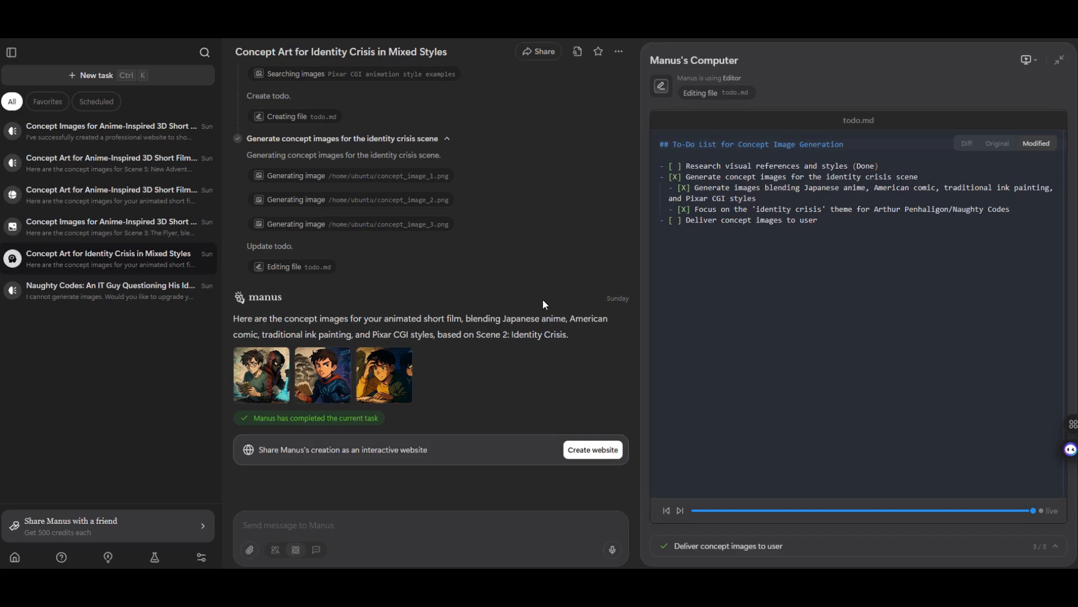
{"action": "left_click", "coordinate": [163, 290]}
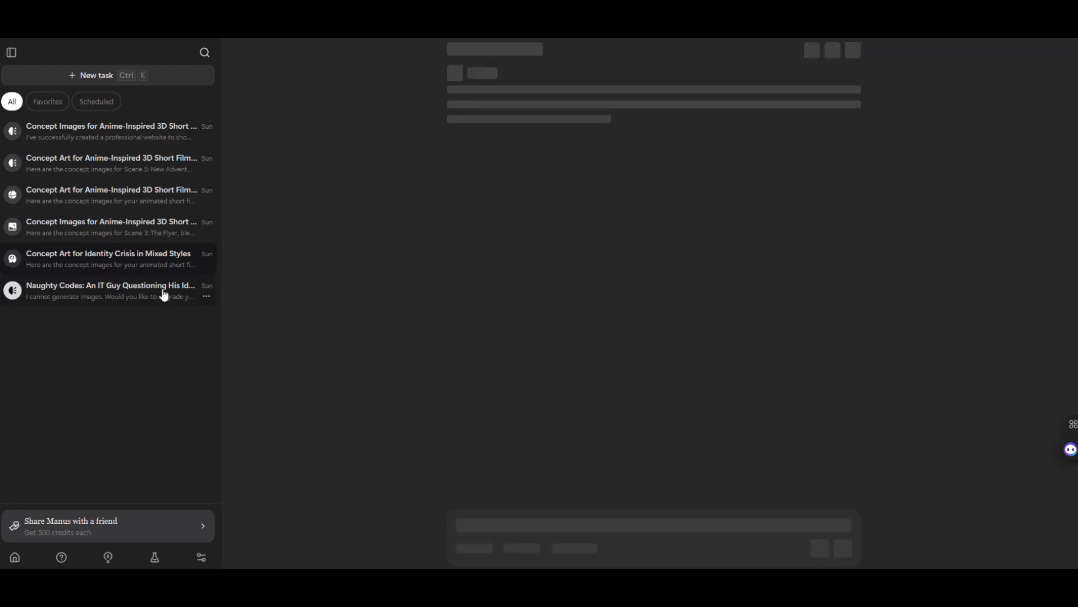
{"action": "scroll", "coordinate": [498, 292], "scroll_direction": "up", "scroll_amount": 15}
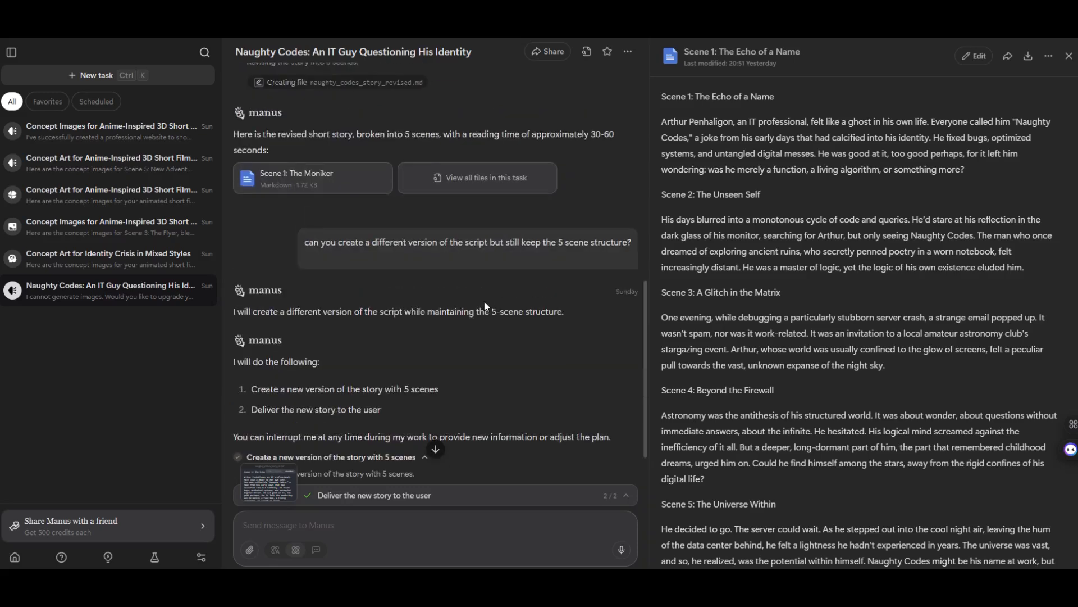
{"action": "scroll", "coordinate": [484, 305], "scroll_direction": "down", "scroll_amount": 15}
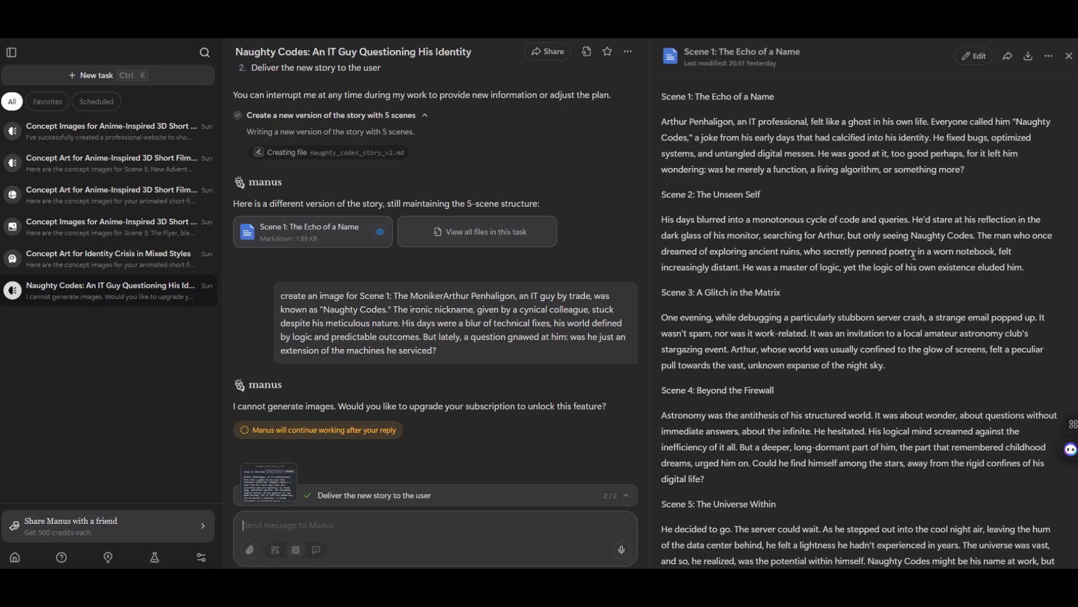
{"action": "left_click", "coordinate": [113, 268]}
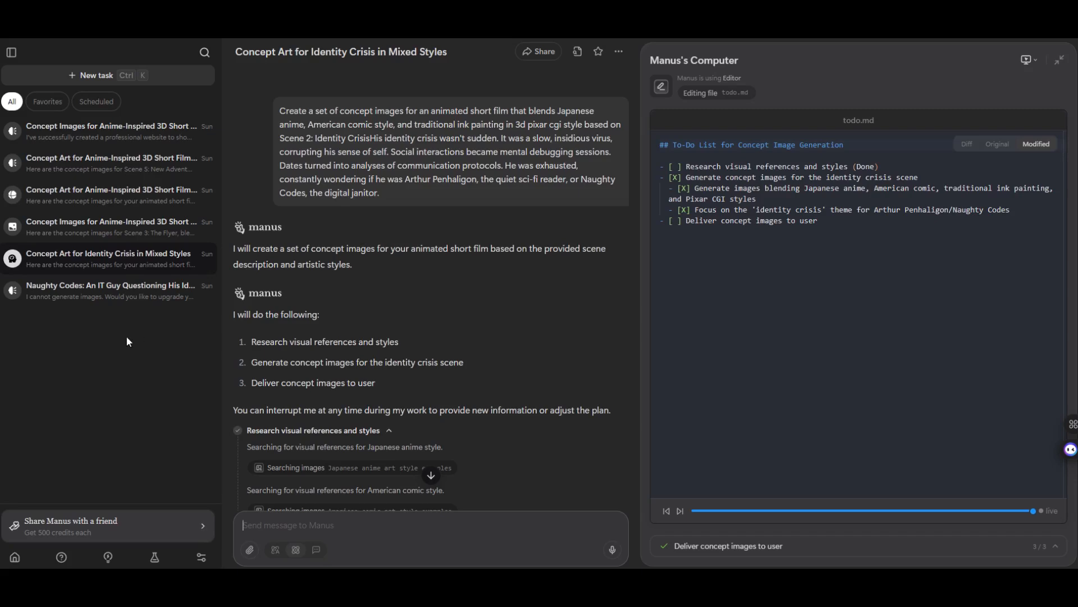
{"action": "left_click", "coordinate": [115, 298]}
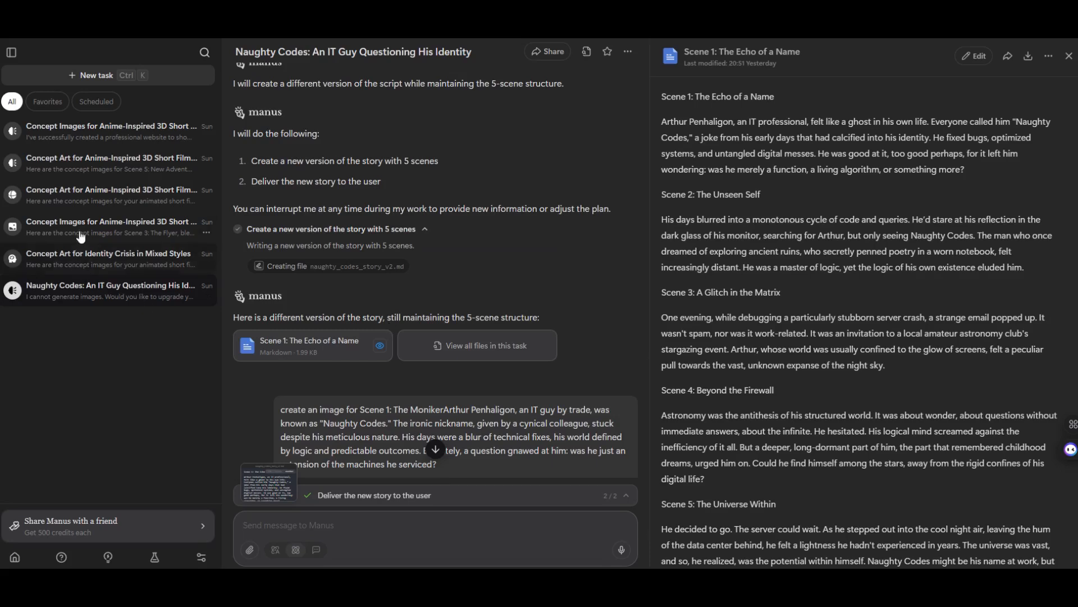
Open the "Concept Images for Anime-Inspired 3D Short Film Scene 1" task and review its three images and the request to turn them into a website.
{"action": "left_click", "coordinate": [82, 235]}
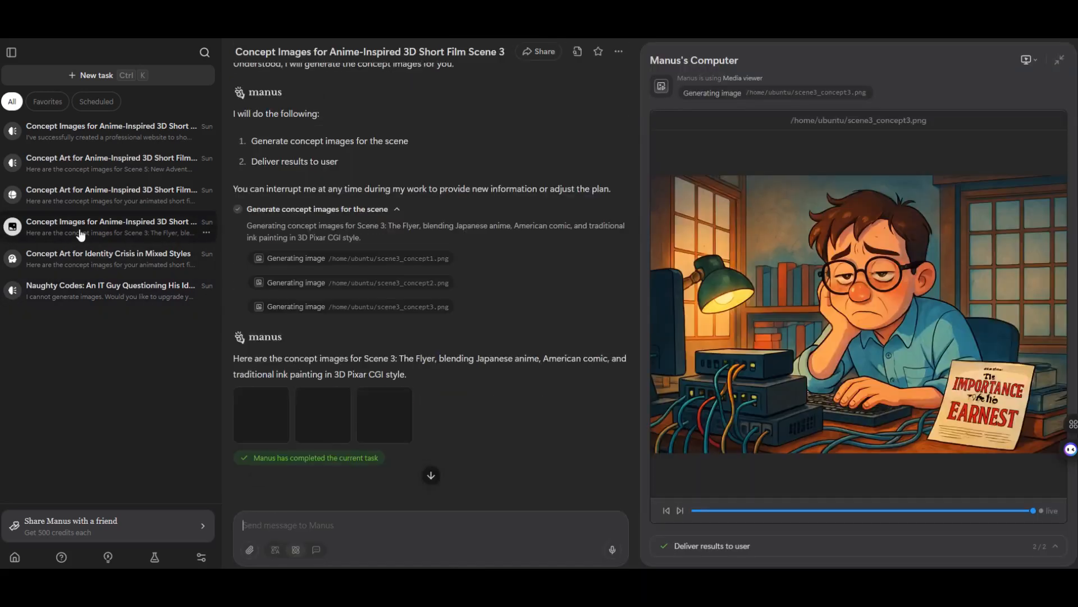
{"action": "left_click", "coordinate": [99, 140]}
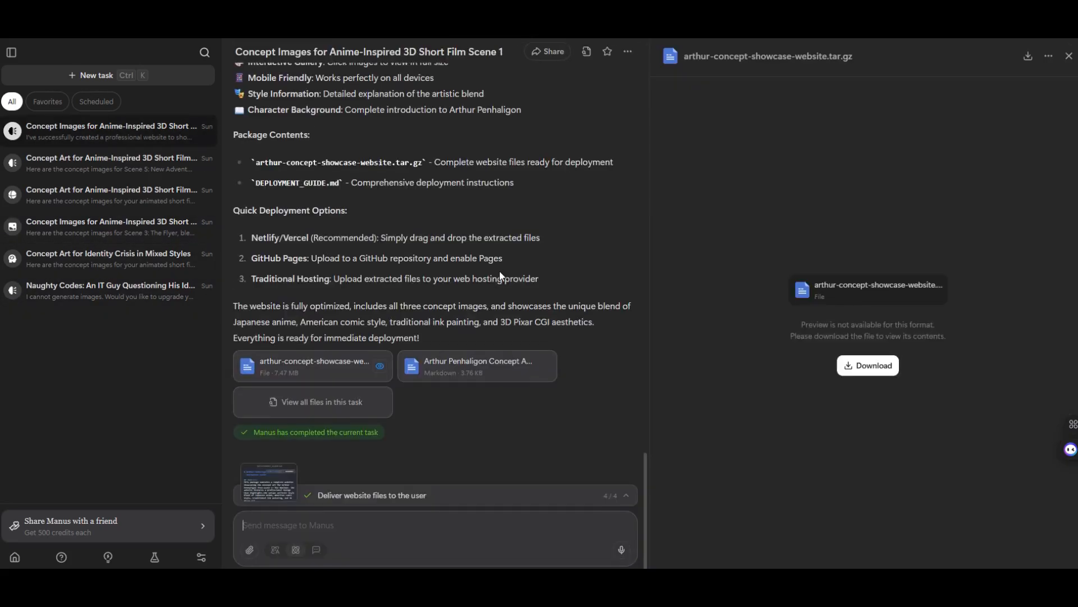
{"action": "scroll", "coordinate": [499, 275], "scroll_direction": "up", "scroll_amount": 20}
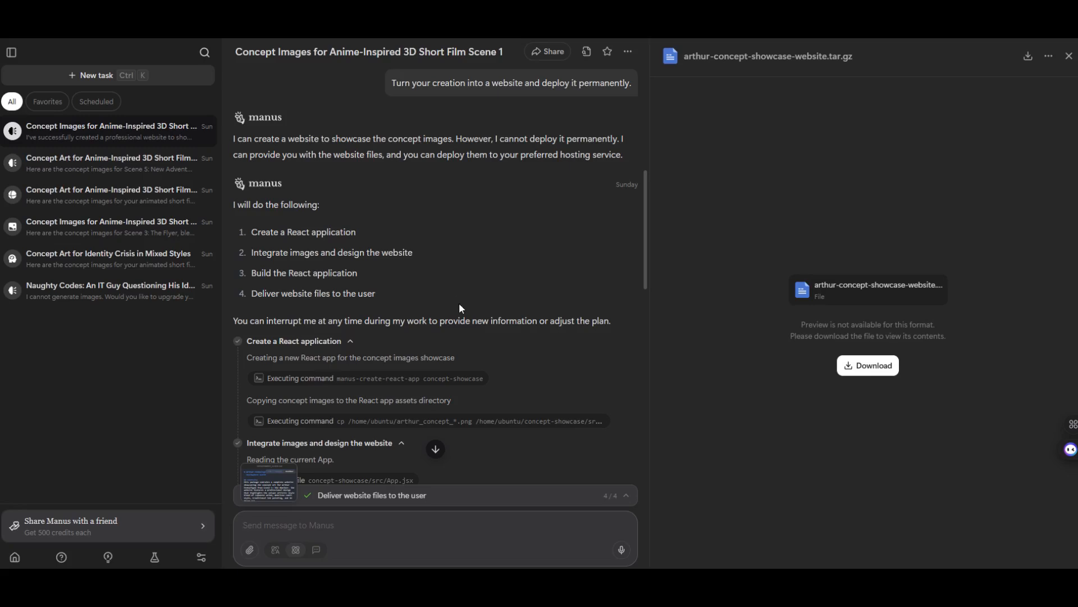
{"action": "scroll", "coordinate": [457, 317], "scroll_direction": "up", "scroll_amount": 3}
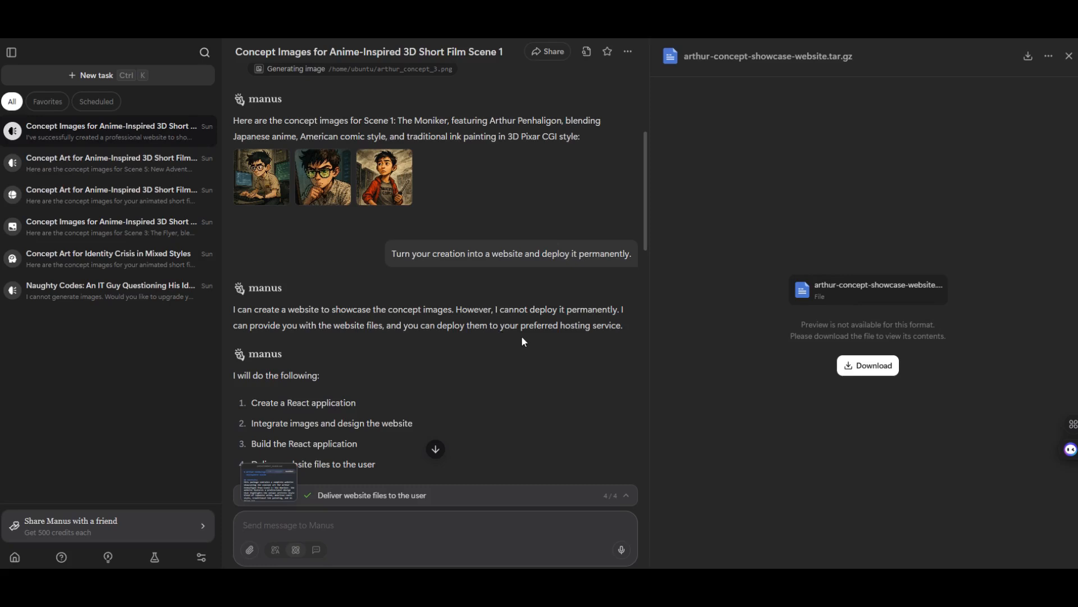
{"action": "scroll", "coordinate": [439, 386], "scroll_direction": "down", "scroll_amount": 2}
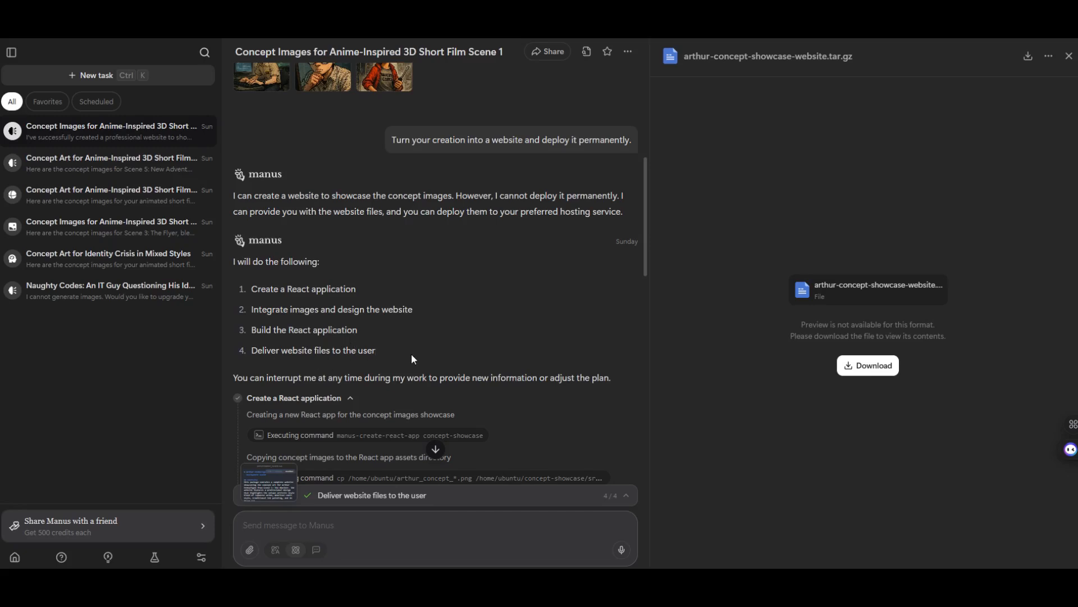
Read through the Scene 1 website build log, from creating the React application to the delivered package and quick deployment options.
{"action": "scroll", "coordinate": [413, 352], "scroll_direction": "down", "scroll_amount": 3}
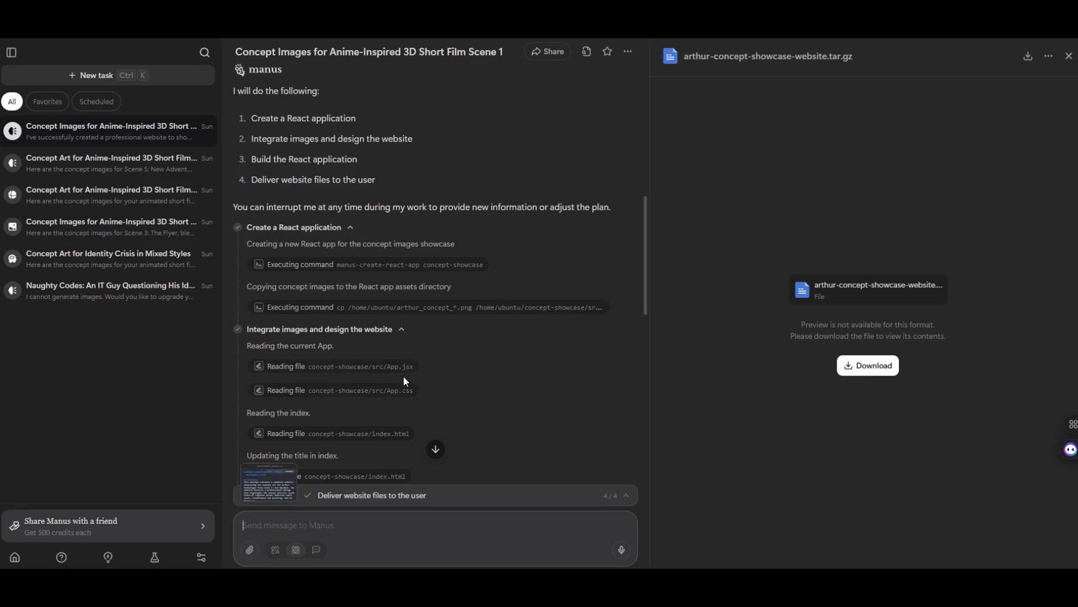
{"action": "scroll", "coordinate": [423, 403], "scroll_direction": "down", "scroll_amount": 5}
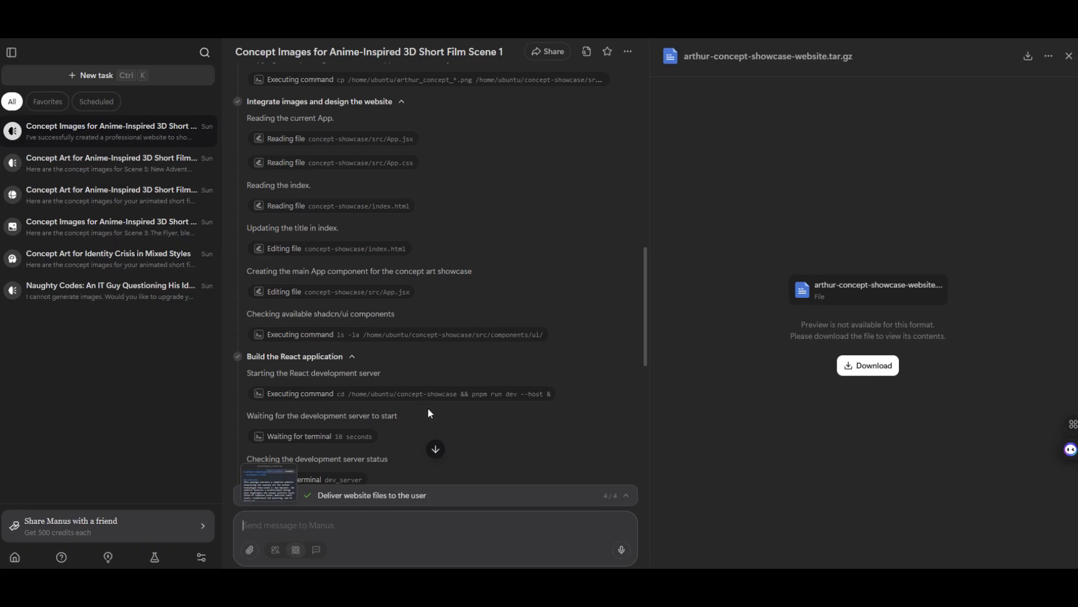
{"action": "scroll", "coordinate": [429, 414], "scroll_direction": "down", "scroll_amount": 5}
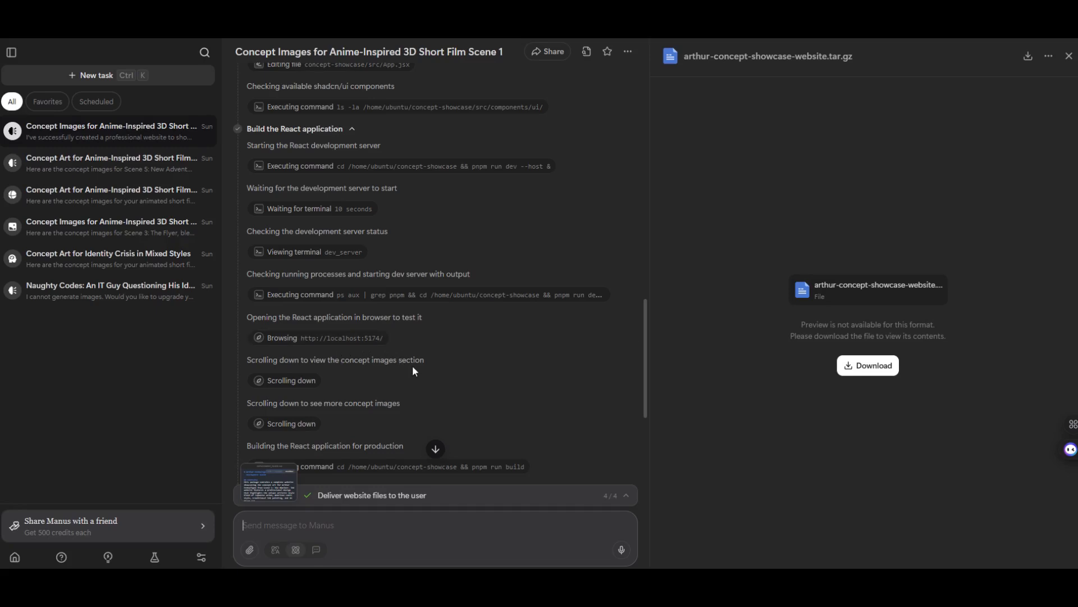
{"action": "scroll", "coordinate": [412, 365], "scroll_direction": "down", "scroll_amount": 6}
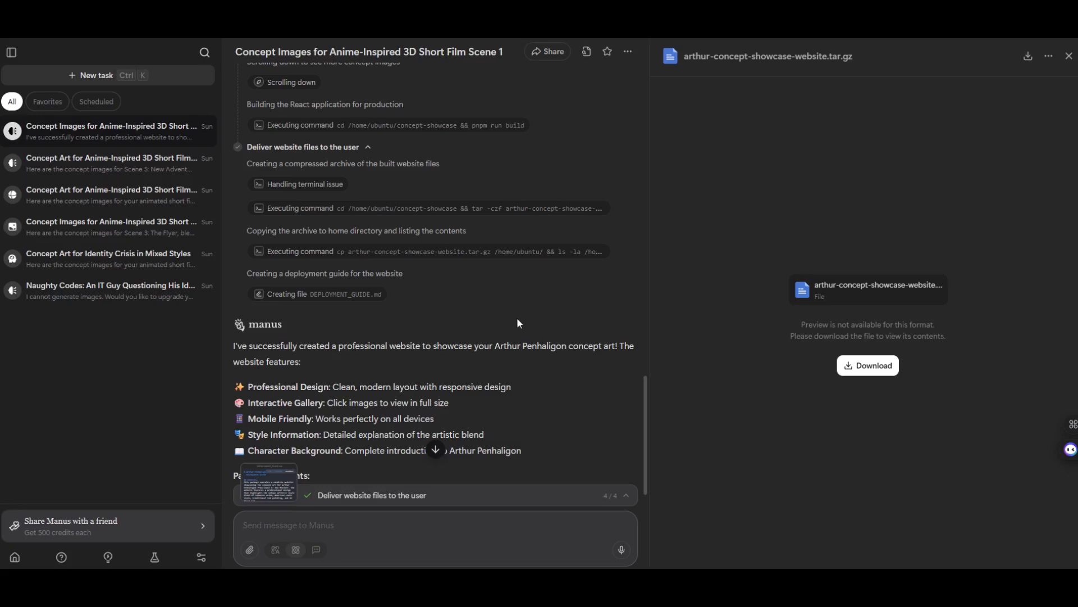
{"action": "scroll", "coordinate": [517, 331], "scroll_direction": "down", "scroll_amount": 2}
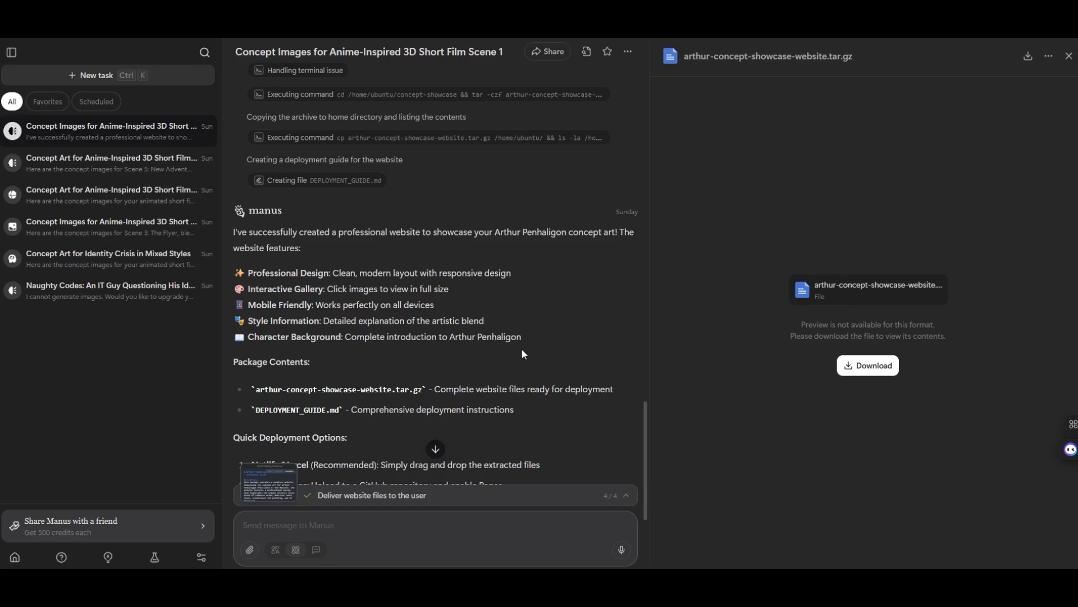
{"action": "scroll", "coordinate": [507, 353], "scroll_direction": "down", "scroll_amount": 2}
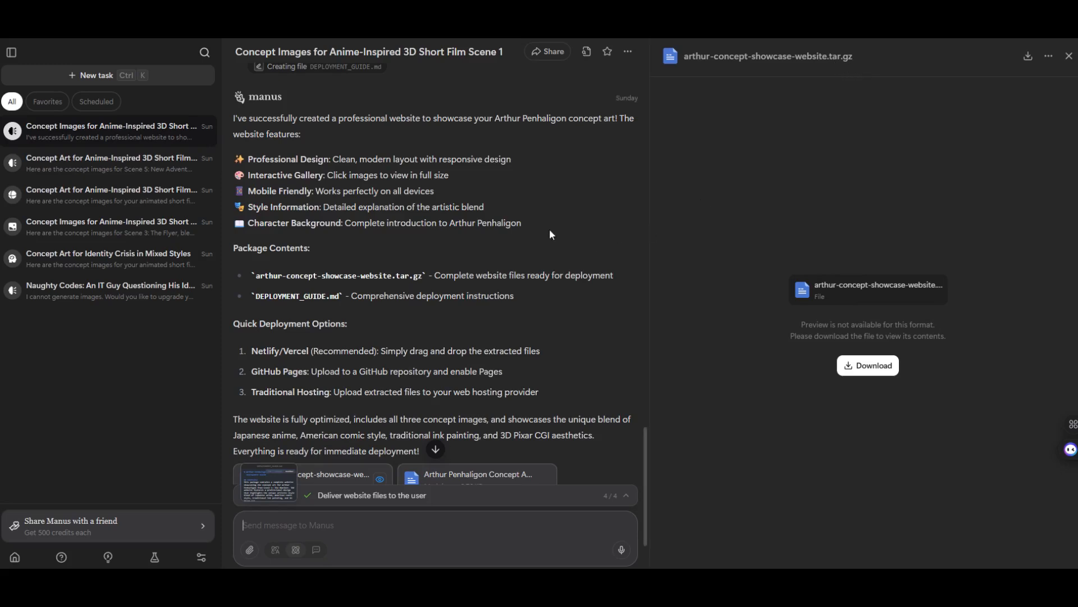
{"action": "scroll", "coordinate": [549, 235], "scroll_direction": "down", "scroll_amount": 2}
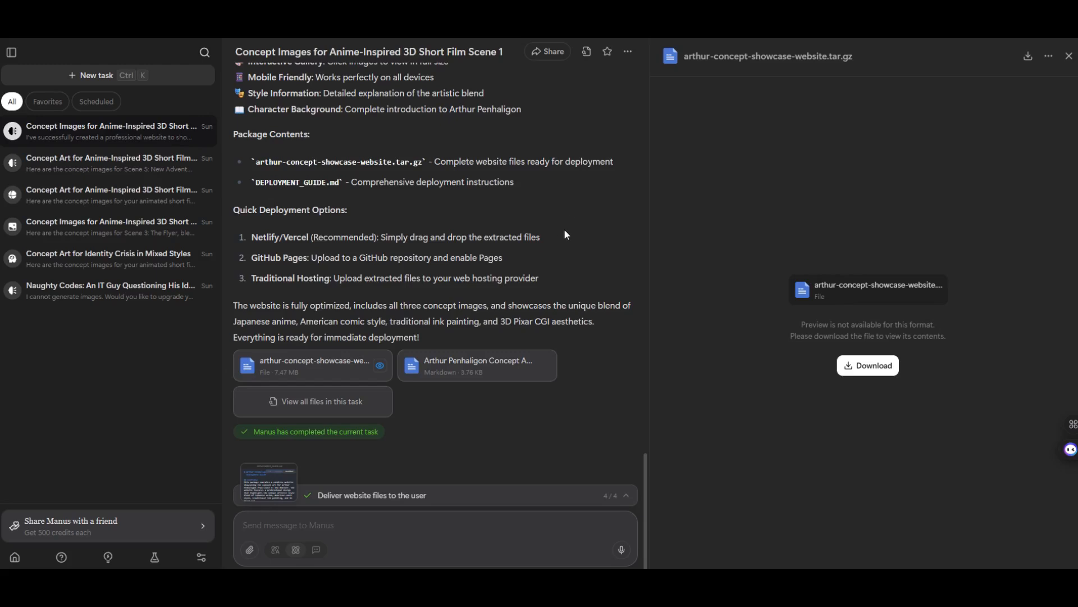
Open the Concept Art Showcase deployment guide and read its hosting options, local testing, file structure, technical details and customization sections.
{"action": "left_click", "coordinate": [474, 374]}
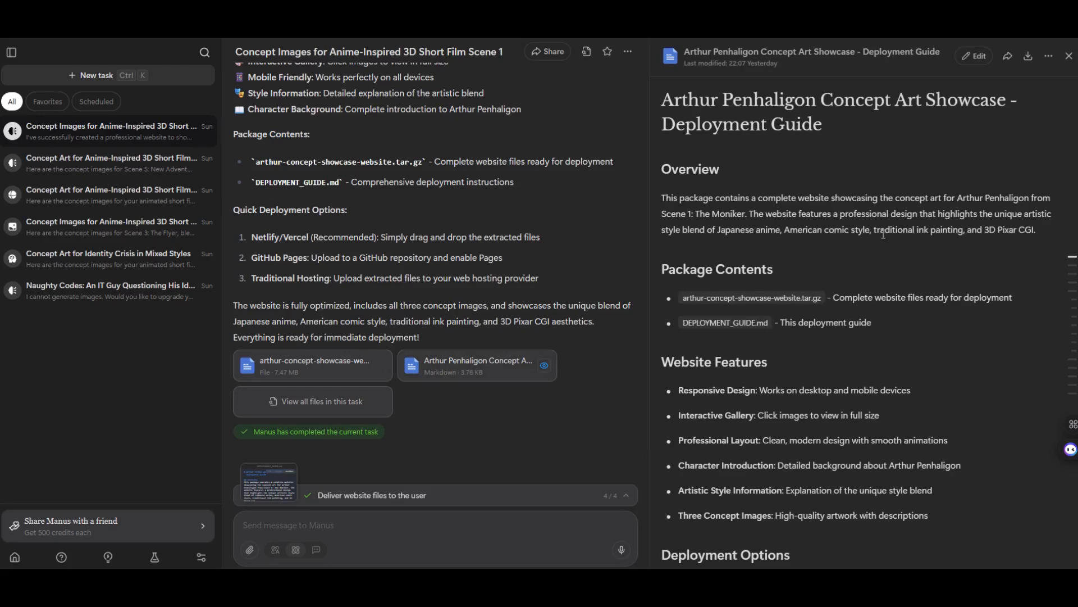
{"action": "scroll", "coordinate": [800, 349], "scroll_direction": "down", "scroll_amount": 4}
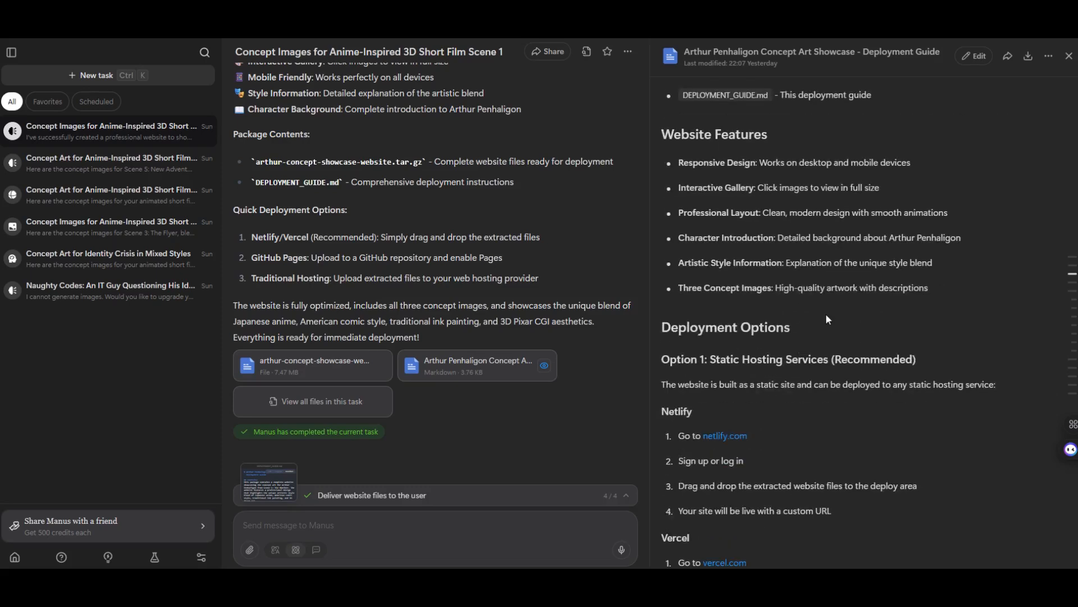
{"action": "scroll", "coordinate": [803, 320], "scroll_direction": "down", "scroll_amount": 2}
{"action": "scroll", "coordinate": [737, 461], "scroll_direction": "down", "scroll_amount": 5}
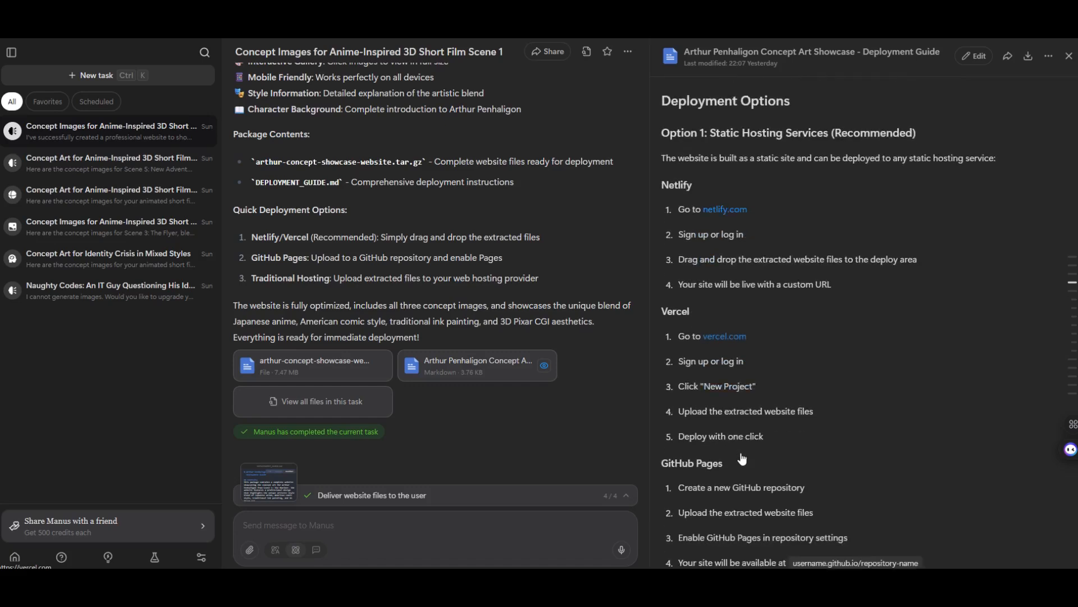
{"action": "scroll", "coordinate": [737, 420], "scroll_direction": "down", "scroll_amount": 1}
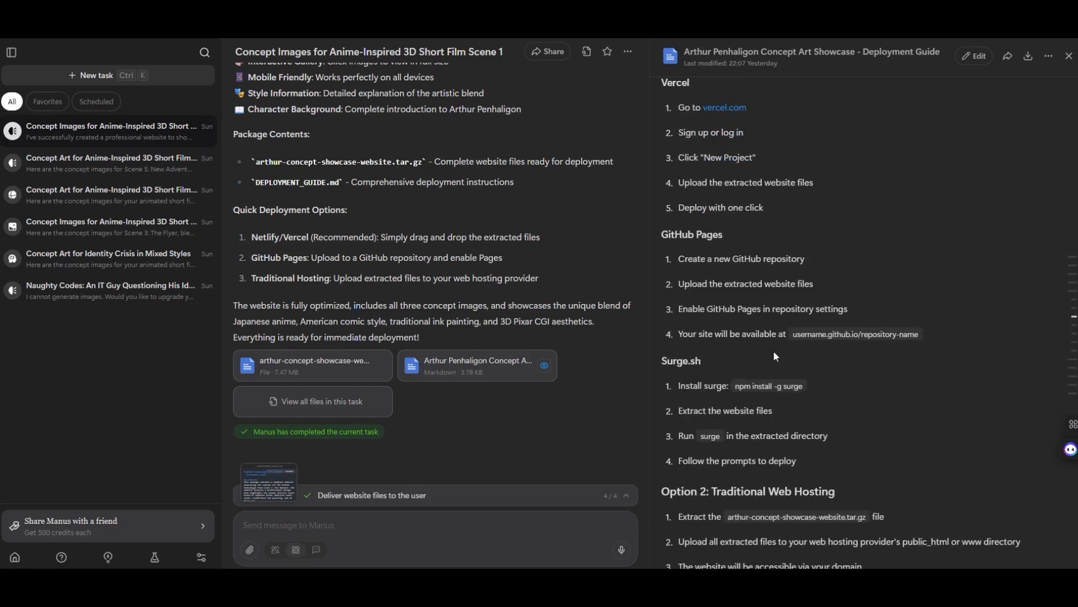
{"action": "scroll", "coordinate": [776, 357], "scroll_direction": "down", "scroll_amount": 3}
{"action": "scroll", "coordinate": [845, 387], "scroll_direction": "down", "scroll_amount": 2}
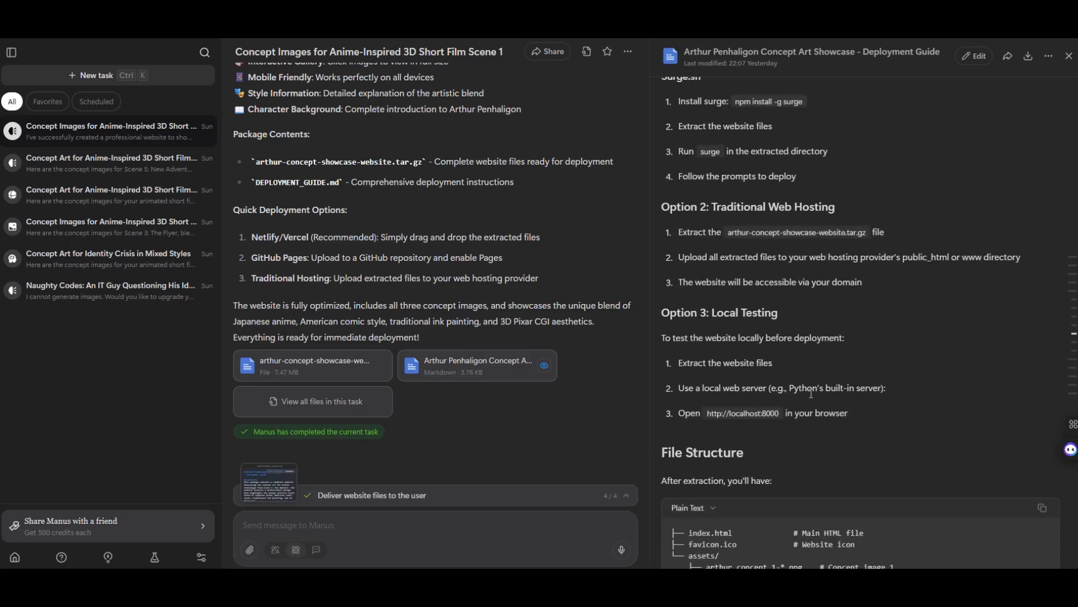
{"action": "scroll", "coordinate": [811, 393], "scroll_direction": "down", "scroll_amount": 8}
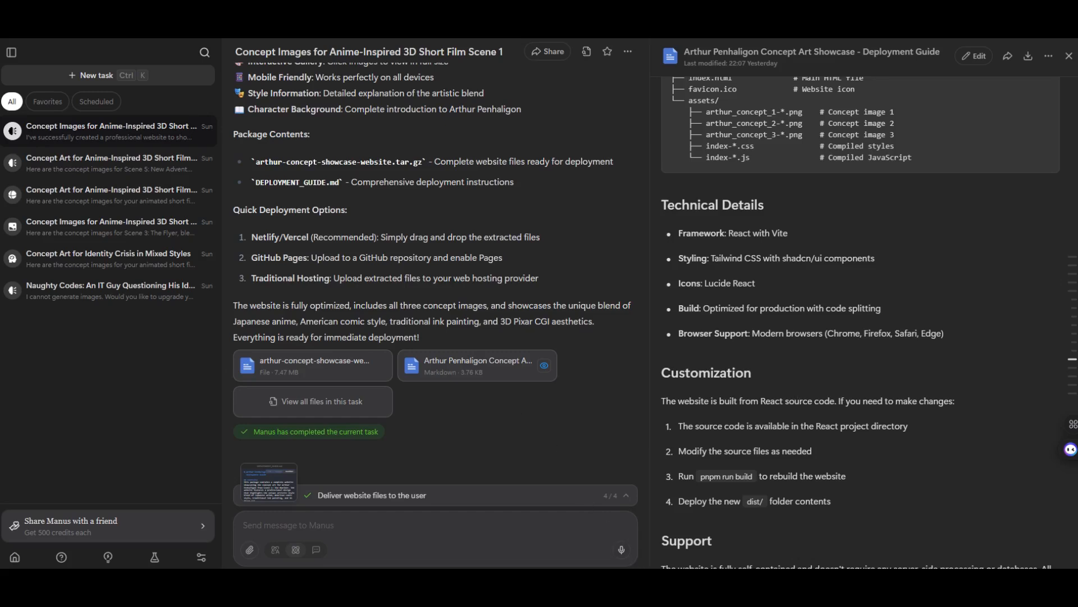
Switch to the VS Code window containing the arthur-concept-showcase-website project and maximize it.
{"action": "mouse_move", "coordinate": [705, 581]}
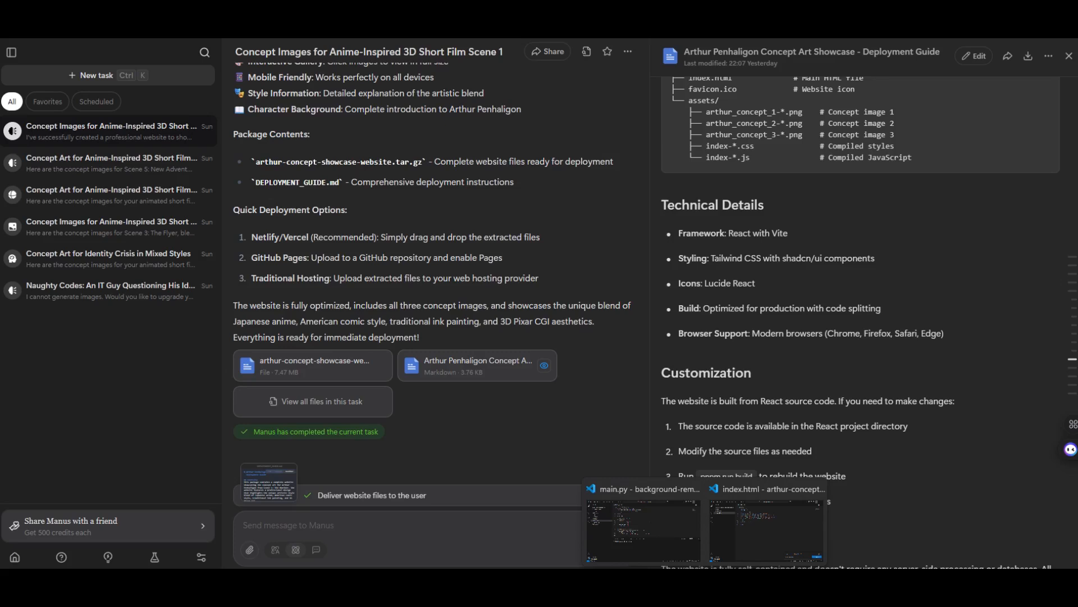
{"action": "mouse_move", "coordinate": [747, 536]}
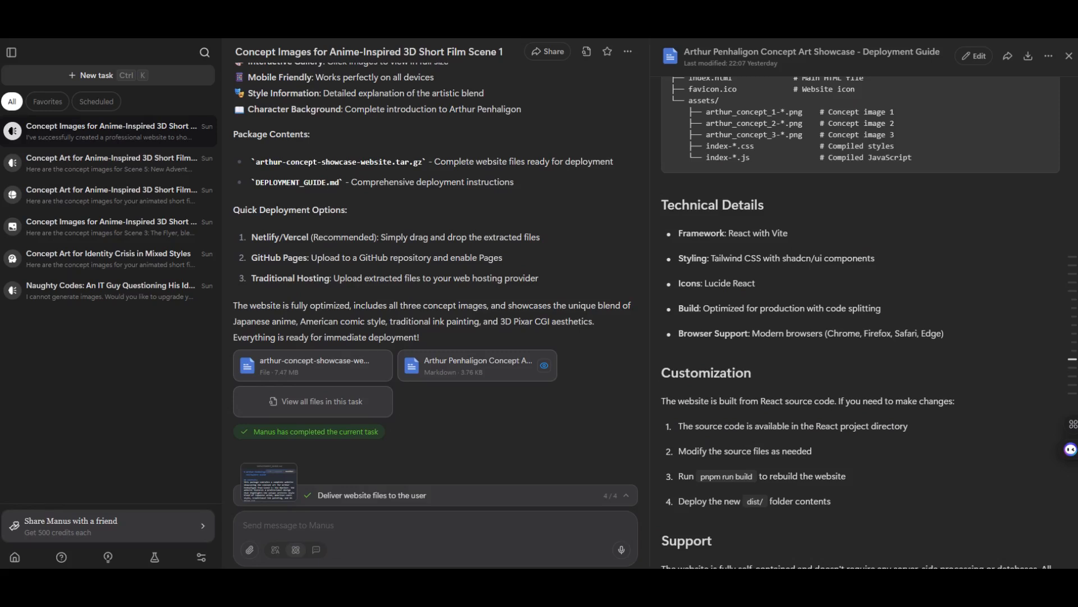
{"action": "left_click_drag", "start_coordinate": [0, 45], "coordinate": [602, 75]}
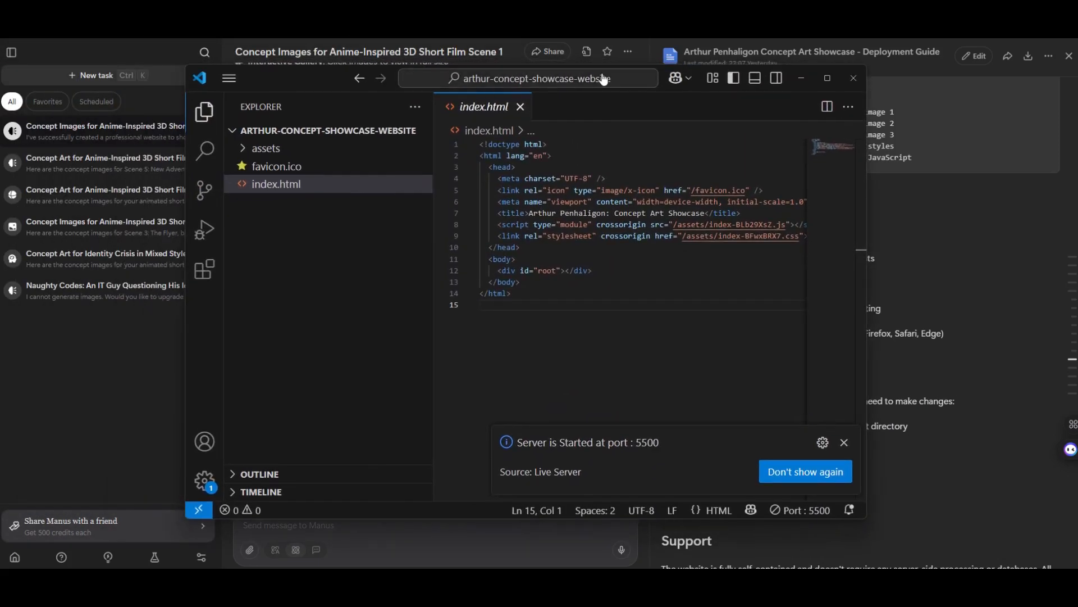
{"action": "left_click", "coordinate": [828, 78]}
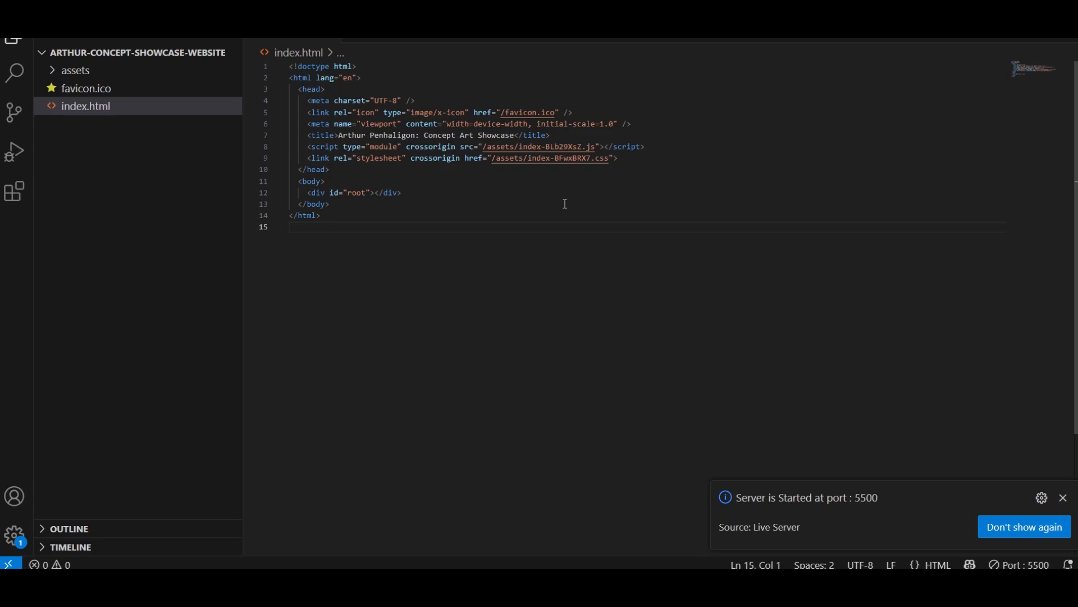
Inspect the website project's files: view favicon.ico, check the contents of the assets folder, and return to index.html.
{"action": "left_click", "coordinate": [98, 90]}
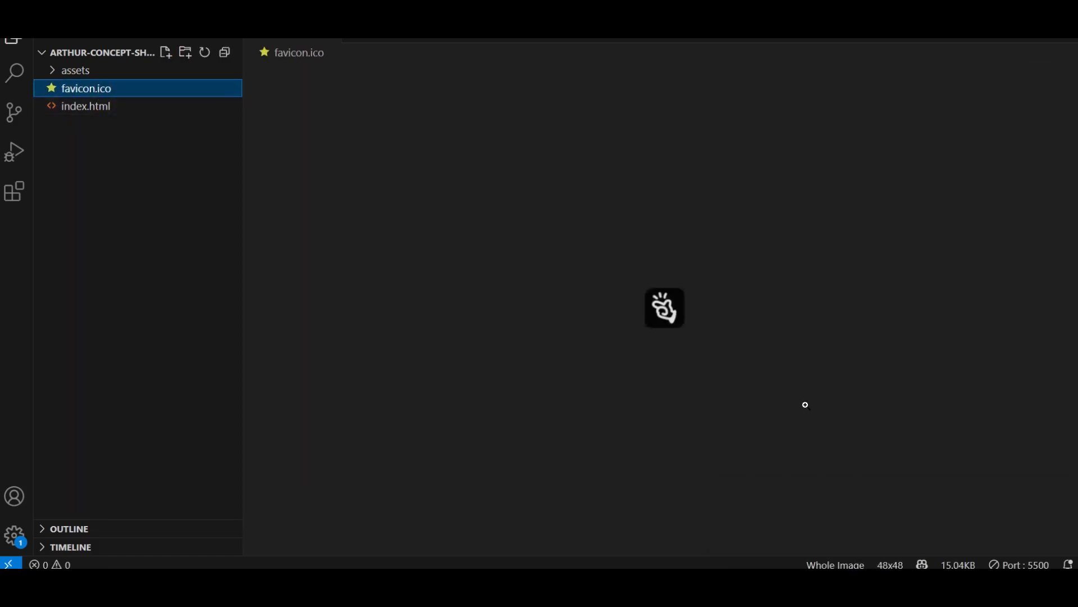
{"action": "left_click", "coordinate": [82, 73]}
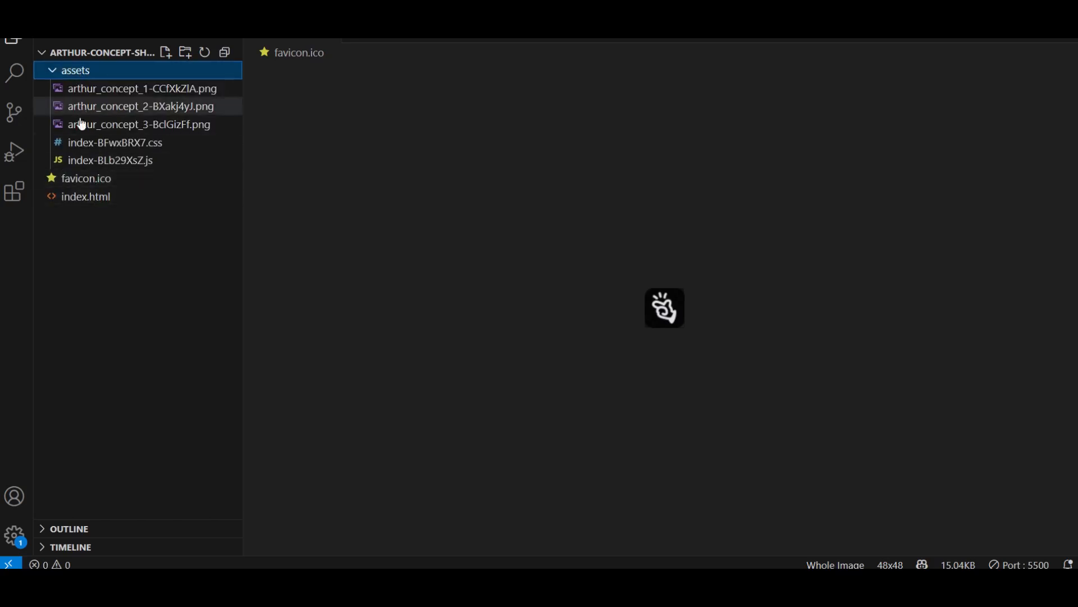
{"action": "left_click", "coordinate": [53, 72]}
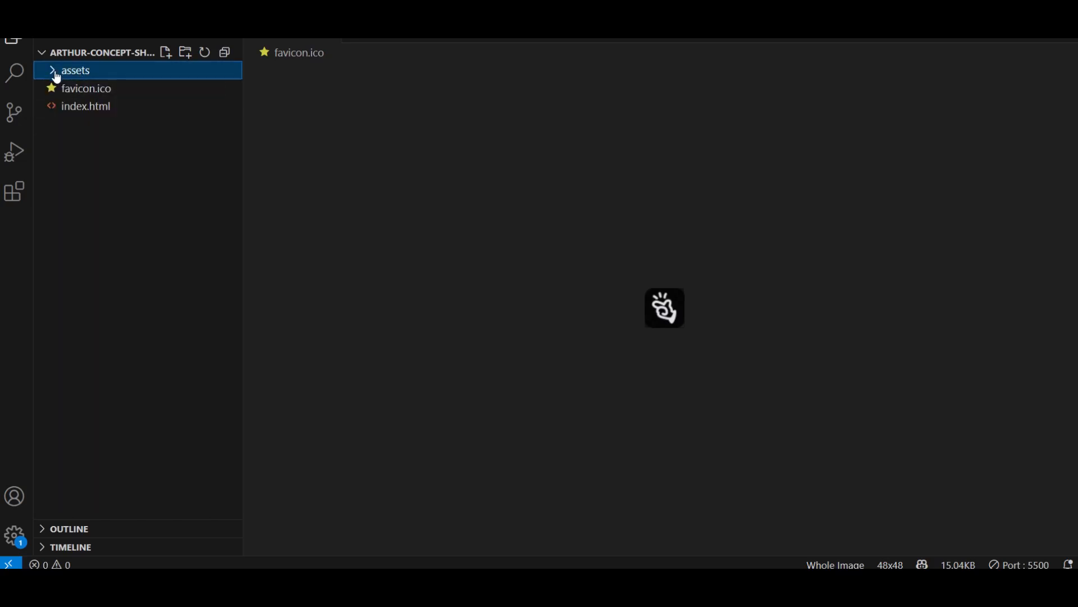
{"action": "left_click", "coordinate": [78, 110]}
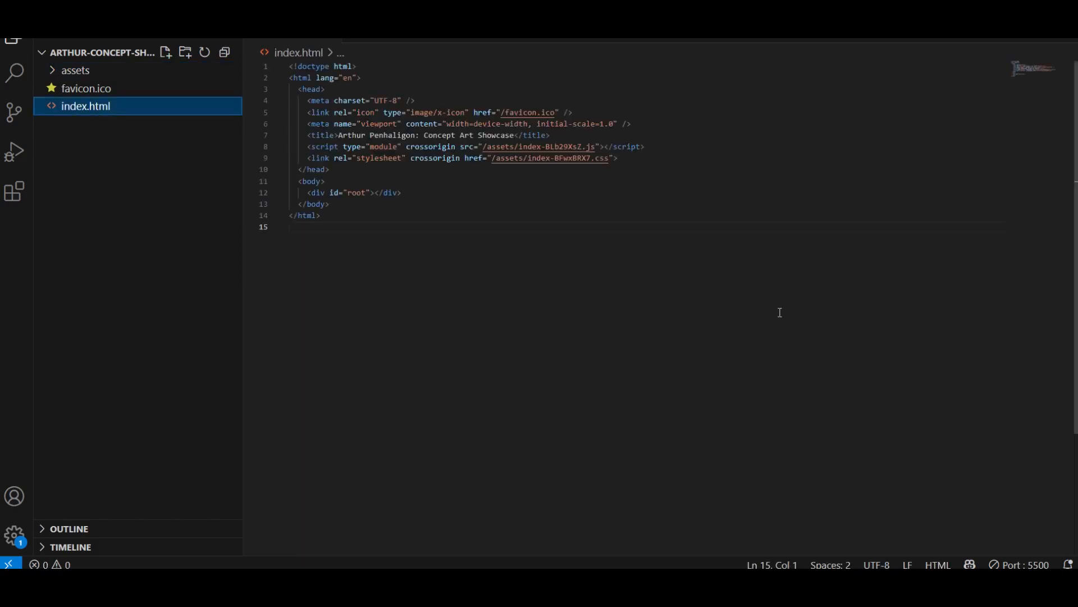
Launch index.html with Live Server.
{"action": "left_click", "coordinate": [730, 312]}
{"action": "right_click", "coordinate": [731, 309]}
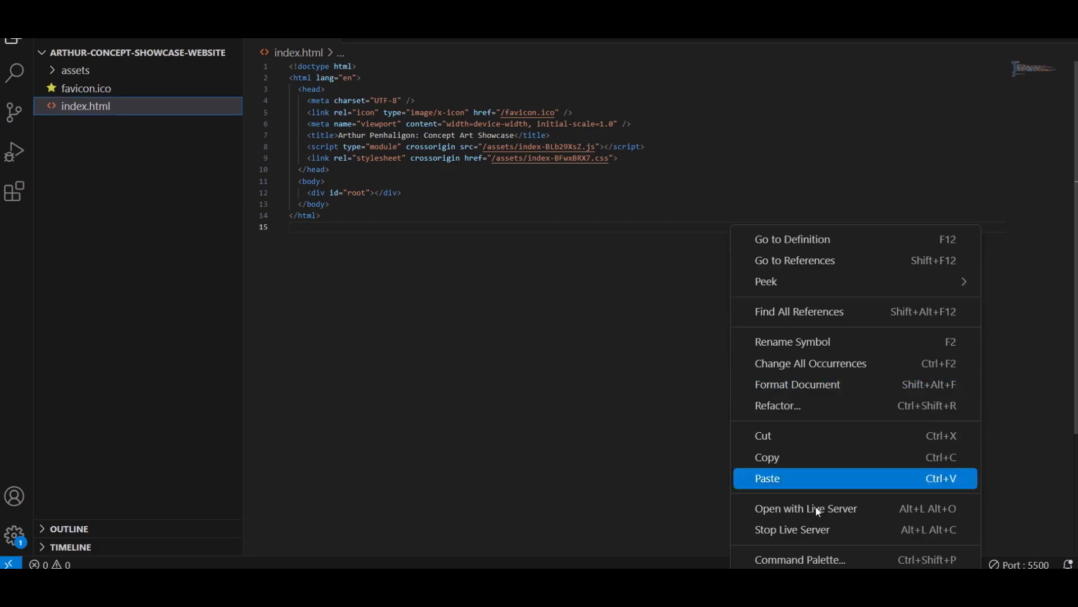
{"action": "left_click", "coordinate": [794, 511]}
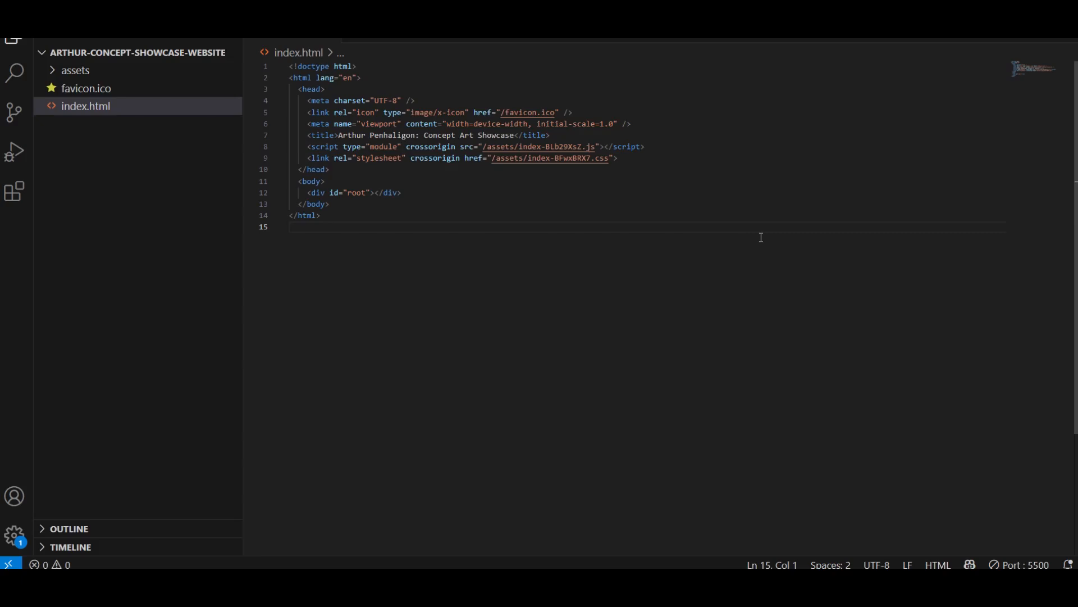
Check the installed Live Server extension's details, return to the project files, and open index.html with Live Server.
{"action": "left_click", "coordinate": [12, 197]}
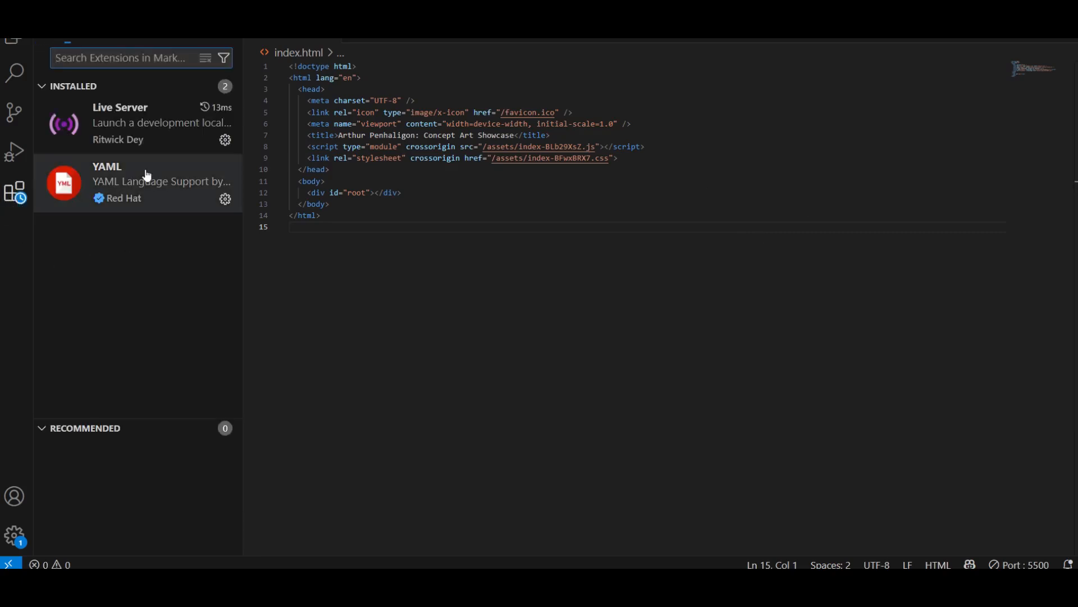
{"action": "mouse_move", "coordinate": [135, 120]}
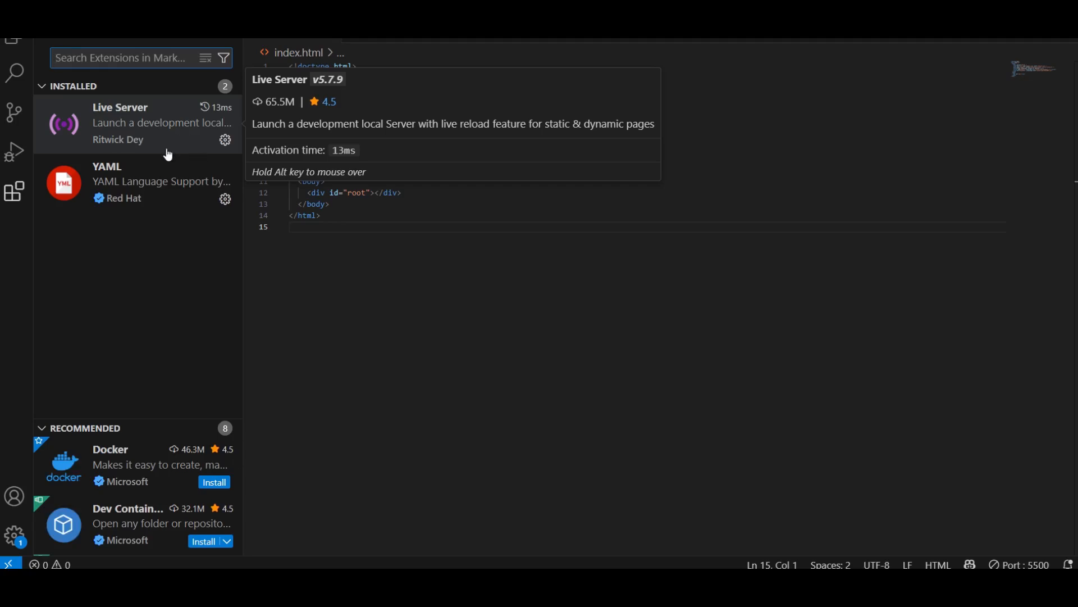
{"action": "left_click", "coordinate": [14, 44]}
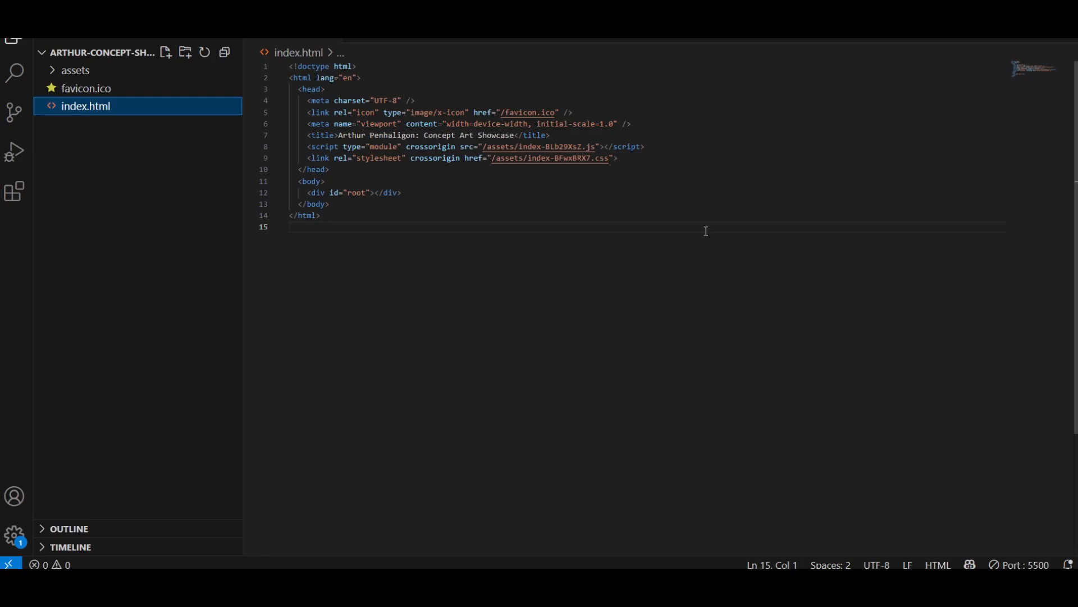
{"action": "right_click", "coordinate": [626, 377]}
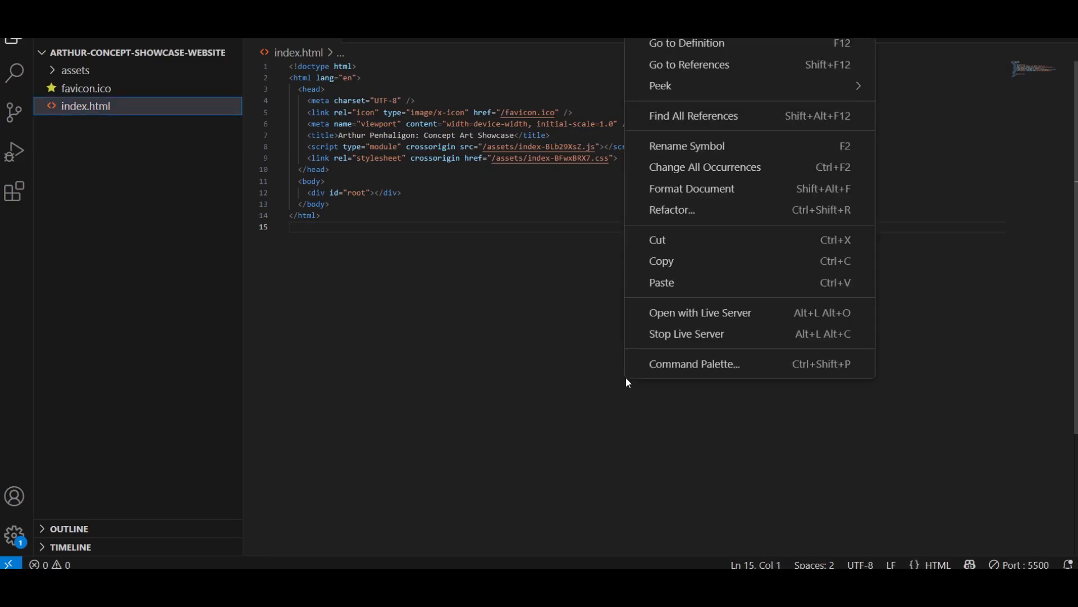
{"action": "left_click", "coordinate": [686, 313]}
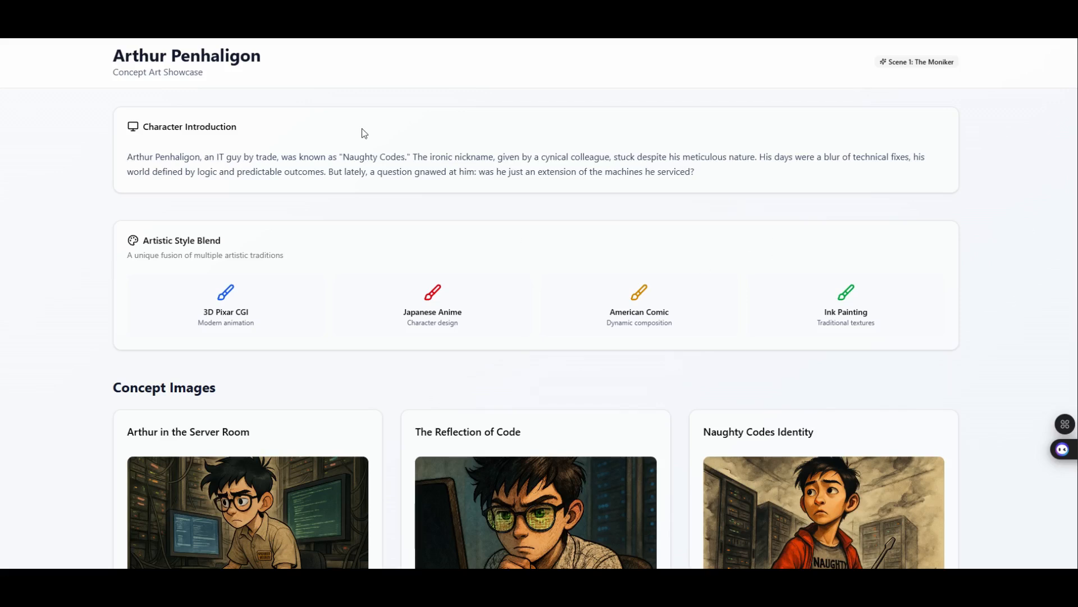
Review the showcase page's title header, Character Introduction text, and Artistic Style Blend heading and description, highlighting the text while reading.
{"action": "left_click_drag", "start_coordinate": [112, 57], "coordinate": [260, 58]}
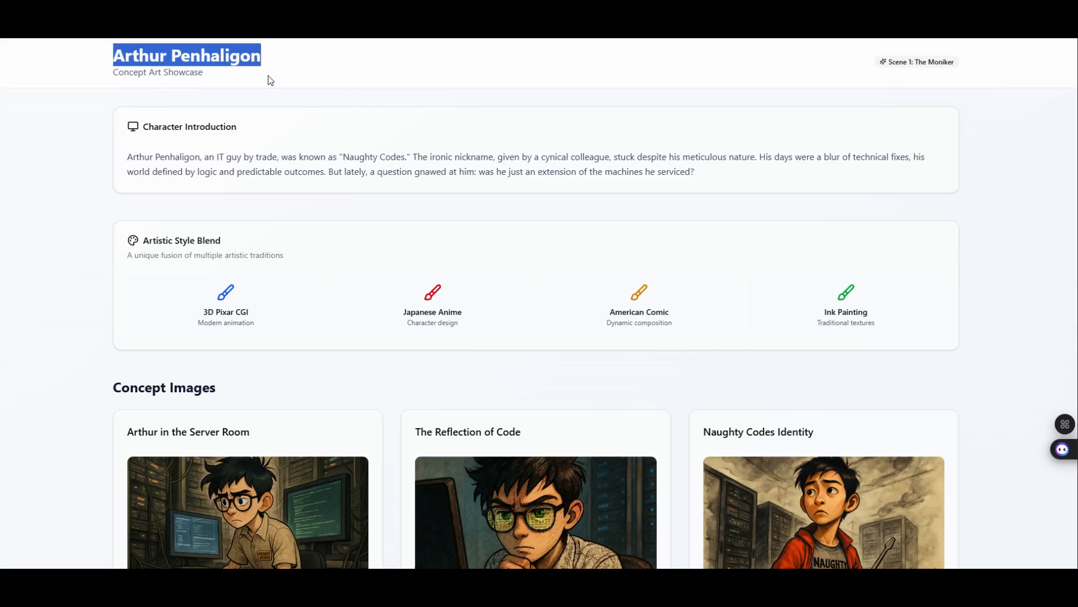
{"action": "left_click", "coordinate": [207, 80]}
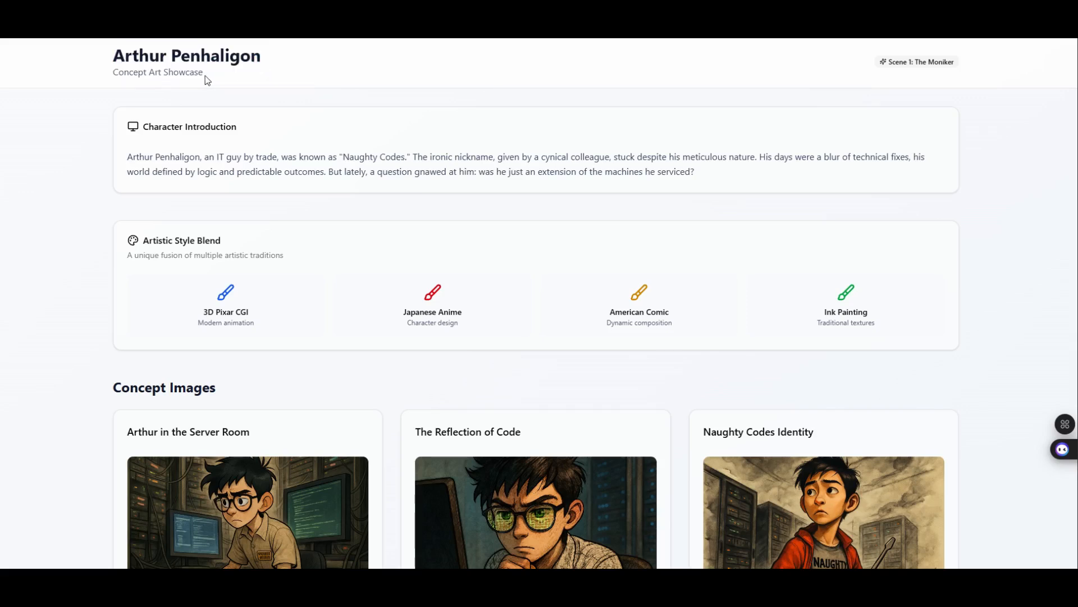
{"action": "left_click_drag", "start_coordinate": [206, 78], "coordinate": [124, 73]}
{"action": "left_click_drag", "start_coordinate": [144, 128], "coordinate": [709, 174]}
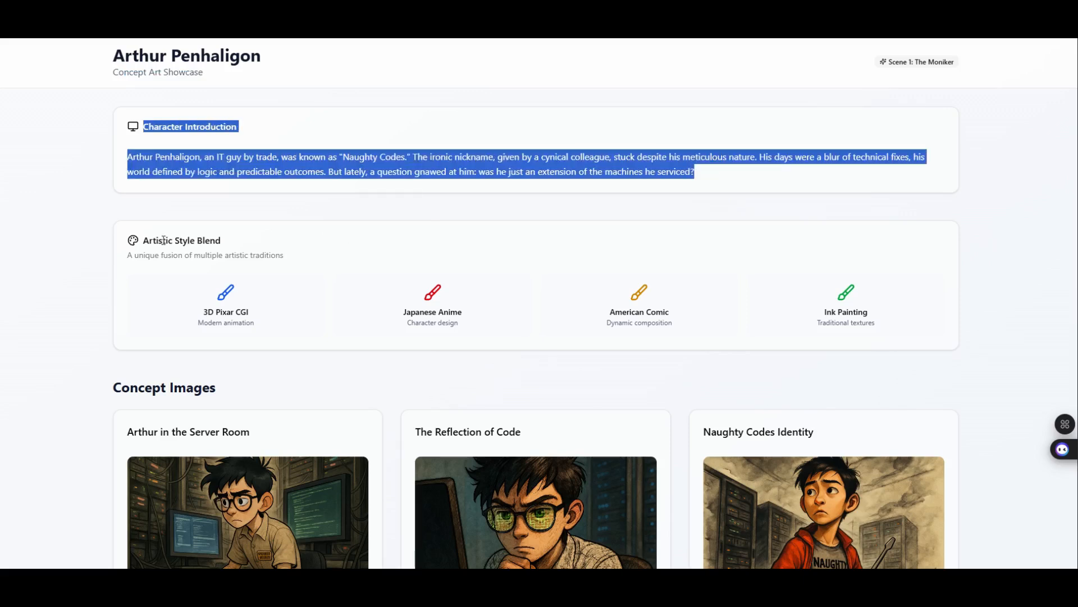
{"action": "left_click_drag", "start_coordinate": [140, 241], "coordinate": [280, 255]}
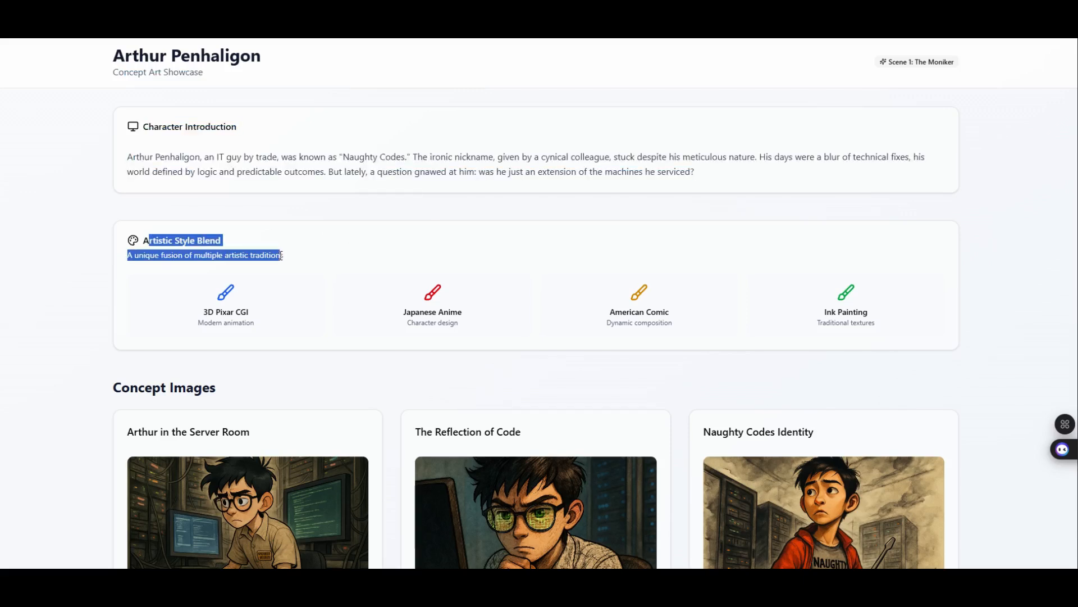